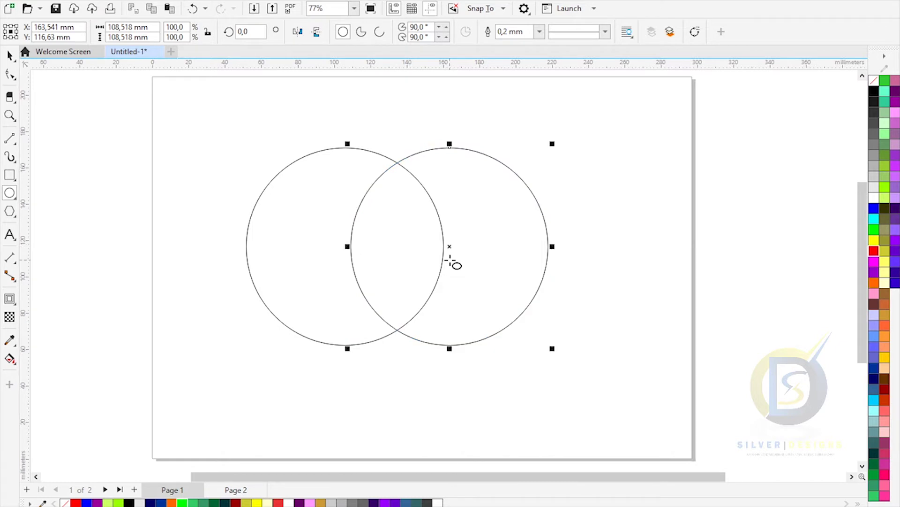
Fill the overlap of the two circles with blue using Smart Fill.
{"action": "left_click", "coordinate": [9, 55]}
{"action": "left_click", "coordinate": [185, 106]}
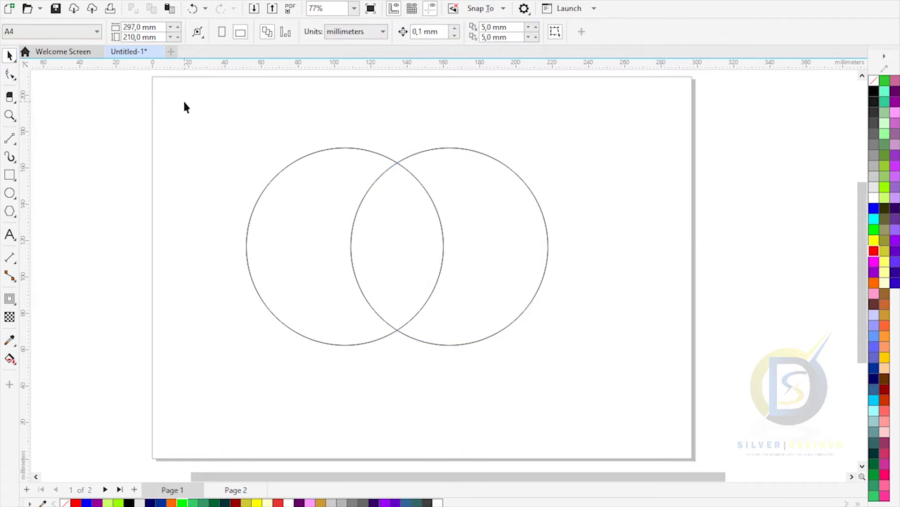
{"action": "left_click", "coordinate": [12, 365]}
{"action": "left_click", "coordinate": [28, 372]}
{"action": "left_click", "coordinate": [388, 249]}
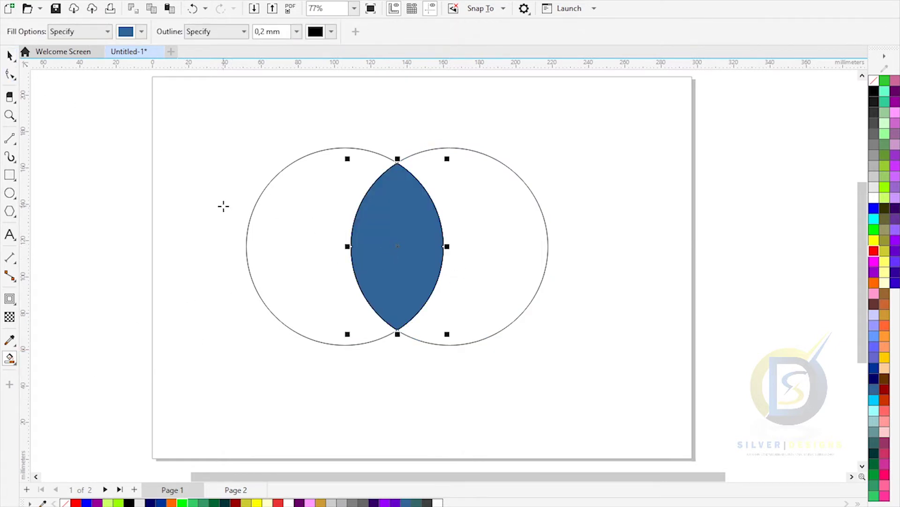
Move both circles and the blue overlap shape together to the centre of the page.
{"action": "left_click", "coordinate": [10, 55]}
{"action": "left_click_drag", "start_coordinate": [227, 115], "coordinate": [586, 371]}
{"action": "left_click_drag", "start_coordinate": [451, 281], "coordinate": [480, 293]}
{"action": "left_click", "coordinate": [465, 305]}
Draw a vertical straight line across the left part of the left circle and convert it to a curve.
{"action": "left_click", "coordinate": [10, 138]}
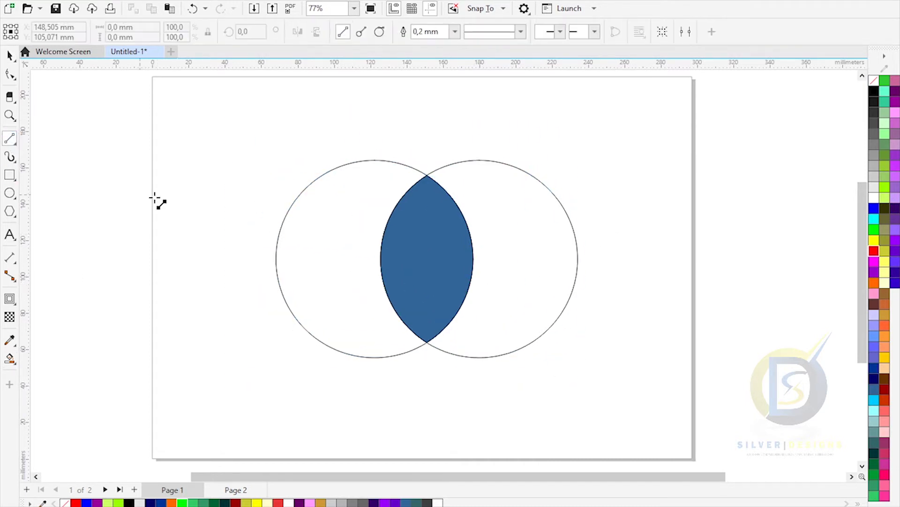
{"action": "left_click_drag", "start_coordinate": [308, 187], "coordinate": [309, 332]}
{"action": "key", "text": "ctrl+z"}
{"action": "left_click", "coordinate": [10, 74]}
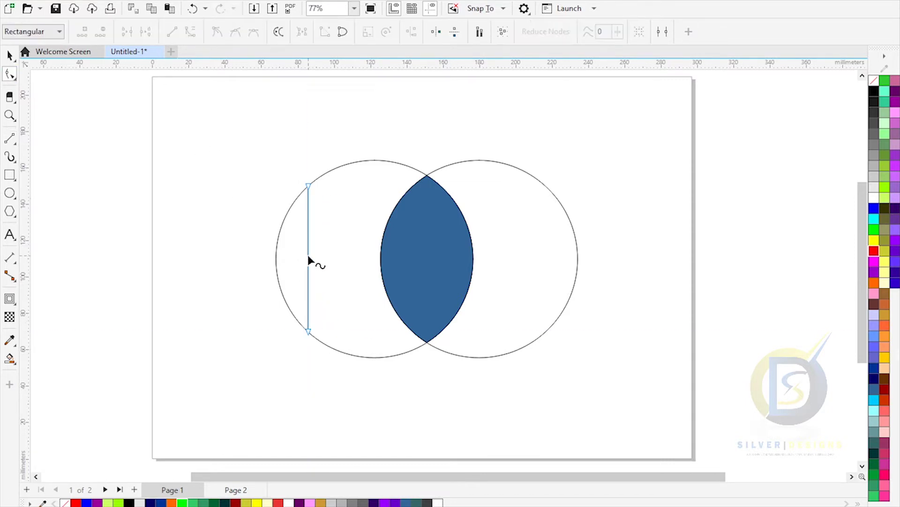
{"action": "left_click", "coordinate": [190, 37]}
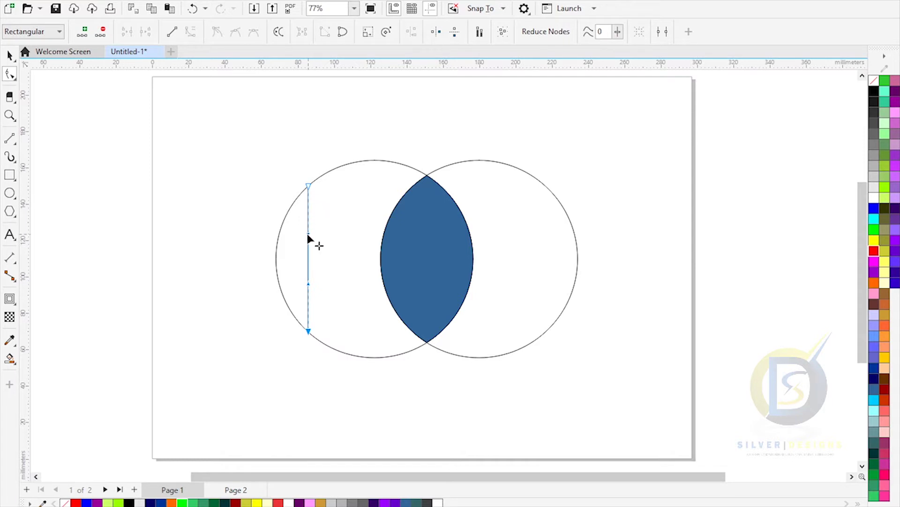
Bend the line in the left circle into an S-curve and shift its upper end towards the circle's top.
{"action": "left_click_drag", "start_coordinate": [306, 291], "coordinate": [286, 280]}
{"action": "left_click_drag", "start_coordinate": [307, 236], "coordinate": [341, 227]}
{"action": "left_click_drag", "start_coordinate": [307, 186], "coordinate": [327, 172]}
{"action": "left_click_drag", "start_coordinate": [285, 278], "coordinate": [267, 273]}
{"action": "left_click_drag", "start_coordinate": [360, 215], "coordinate": [378, 214]}
{"action": "mouse_move", "coordinate": [267, 273]}
{"action": "left_mouse_down"}
{"action": "mouse_move", "coordinate": [255, 270]}
{"action": "mouse_move", "coordinate": [267, 278]}
{"action": "mouse_move", "coordinate": [275, 254]}
{"action": "mouse_move", "coordinate": [262, 243]}
{"action": "mouse_move", "coordinate": [264, 262]}
{"action": "left_mouse_up"}
{"action": "left_click_drag", "start_coordinate": [327, 171], "coordinate": [330, 173]}
{"action": "left_click_drag", "start_coordinate": [379, 219], "coordinate": [378, 213]}
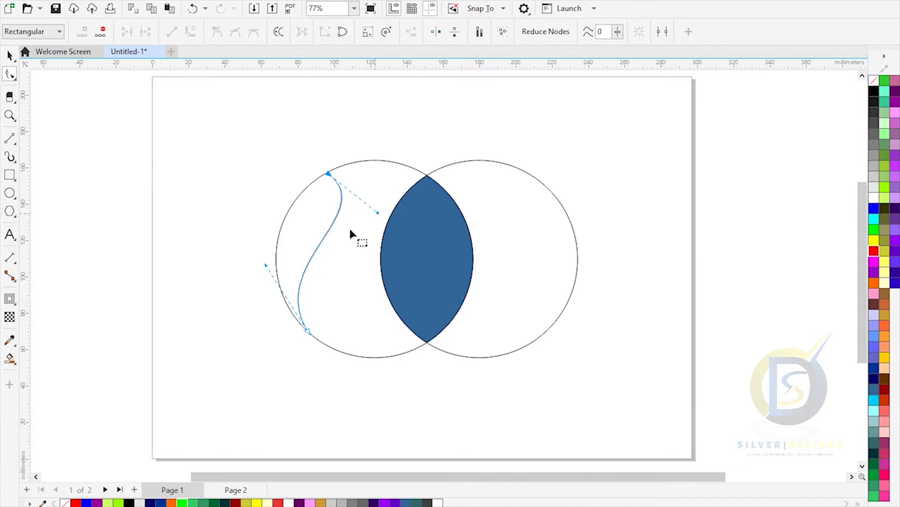
Snap the S-curve's upper end node onto the left circle's outline.
{"action": "left_click", "coordinate": [6, 55]}
{"action": "left_click", "coordinate": [272, 180]}
{"action": "left_click", "coordinate": [342, 191]}
{"action": "left_click", "coordinate": [10, 73]}
{"action": "scroll", "coordinate": [350, 191], "scroll_direction": "left", "scroll_amount": 4}
{"action": "scroll", "coordinate": [357, 190], "scroll_direction": "right", "scroll_amount": 3}
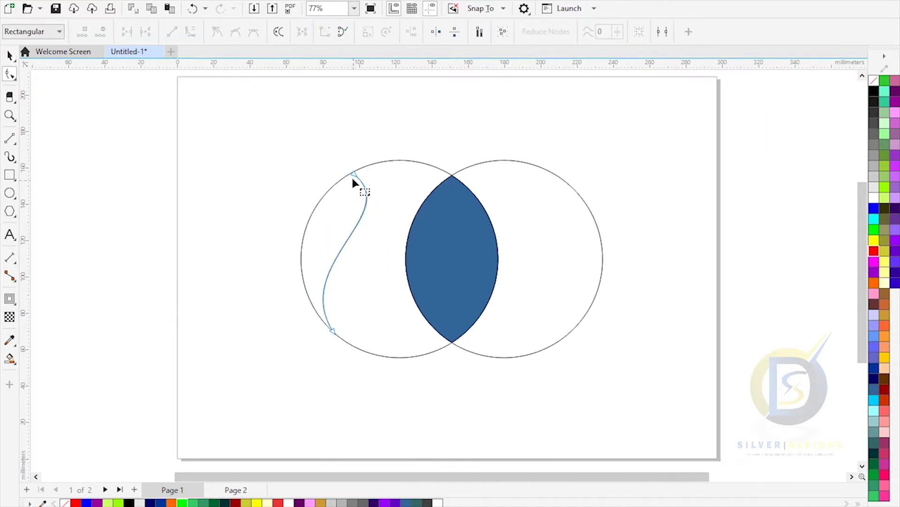
{"action": "scroll", "coordinate": [355, 177], "scroll_direction": "up", "scroll_amount": 5}
{"action": "left_click", "coordinate": [354, 175]}
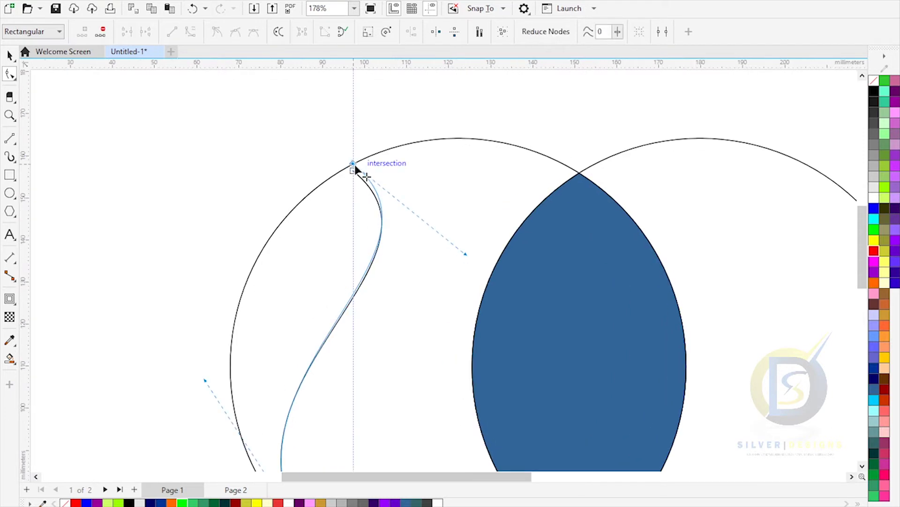
{"action": "scroll", "coordinate": [332, 217], "scroll_direction": "down", "scroll_amount": 5}
Place a vertically mirrored copy of the S-curve in the right circle and rotate it to 165.067°.
{"action": "left_click", "coordinate": [8, 56]}
{"action": "left_click", "coordinate": [214, 212]}
{"action": "left_click", "coordinate": [327, 272]}
{"action": "left_click_drag", "start_coordinate": [328, 273], "coordinate": [551, 258]}
{"action": "left_click", "coordinate": [316, 37]}
{"action": "left_click", "coordinate": [525, 233]}
{"action": "left_click_drag", "start_coordinate": [565, 206], "coordinate": [470, 396]}
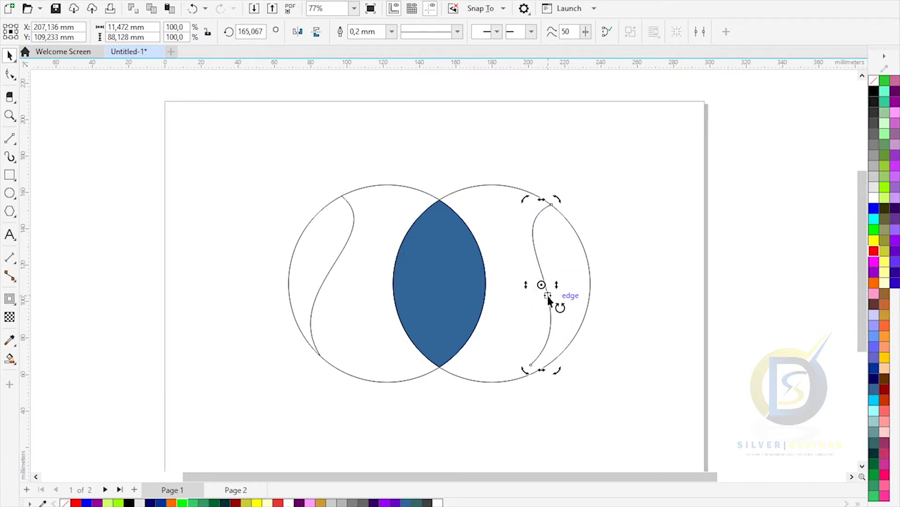
Move the copied curve slightly down and snap its lower end node onto the right circle's outline.
{"action": "left_click", "coordinate": [578, 292]}
{"action": "mouse_move", "coordinate": [546, 289]}
{"action": "left_mouse_down"}
{"action": "mouse_move", "coordinate": [556, 304]}
{"action": "mouse_move", "coordinate": [548, 297]}
{"action": "left_mouse_up"}
{"action": "scroll", "coordinate": [539, 327], "scroll_direction": "up", "scroll_amount": 4}
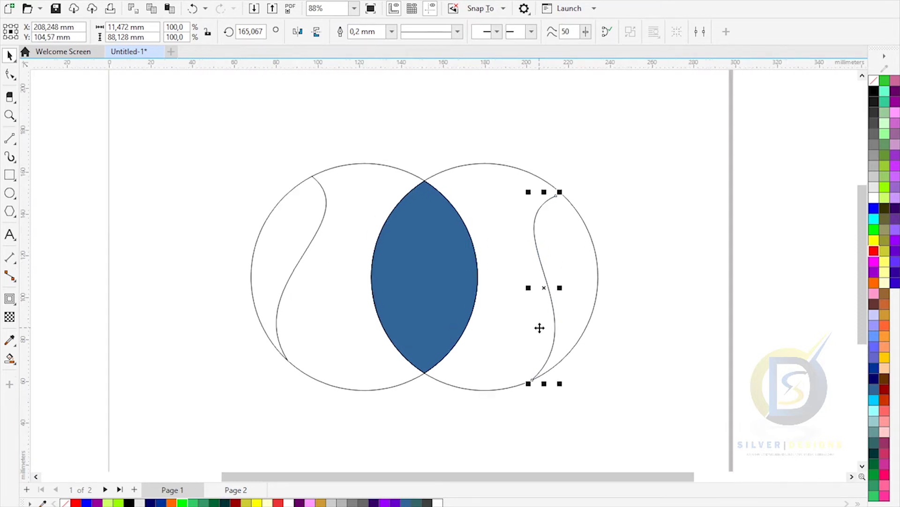
{"action": "scroll", "coordinate": [538, 352], "scroll_direction": "up", "scroll_amount": 2}
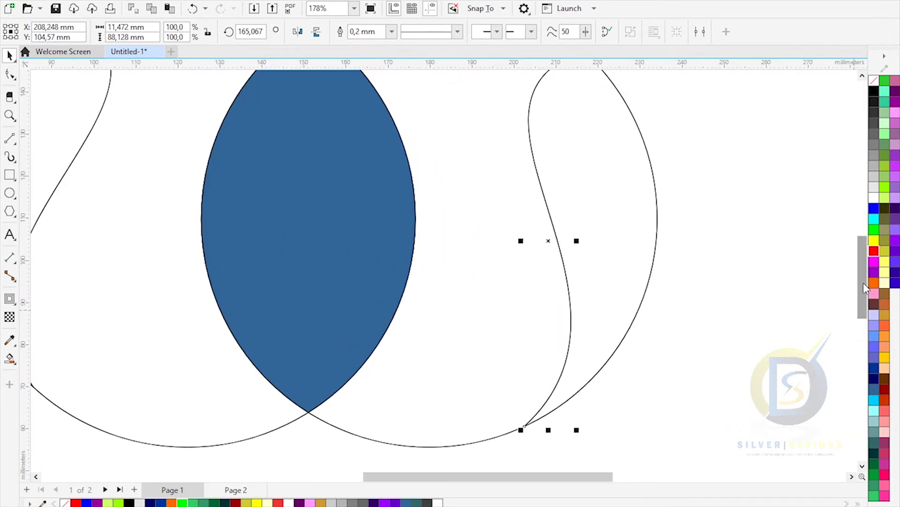
{"action": "scroll", "coordinate": [390, 267], "scroll_direction": "down", "scroll_amount": 3}
{"action": "left_click", "coordinate": [10, 74]}
{"action": "left_click", "coordinate": [525, 311]}
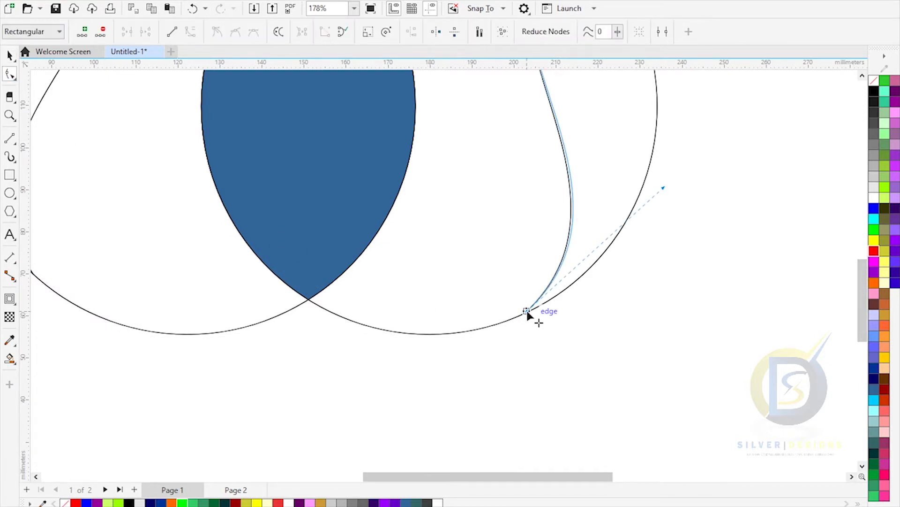
{"action": "scroll", "coordinate": [516, 265], "scroll_direction": "down", "scroll_amount": 2}
{"action": "scroll", "coordinate": [514, 260], "scroll_direction": "down", "scroll_amount": 2}
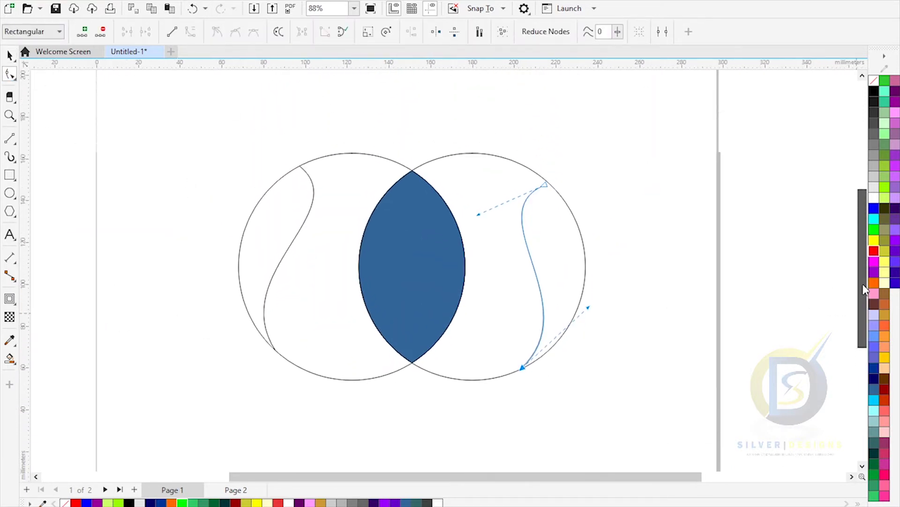
Extend the copied curve's upper end node onto the right circle's outline.
{"action": "scroll", "coordinate": [549, 189], "scroll_direction": "up", "scroll_amount": 6}
{"action": "left_click_drag", "start_coordinate": [545, 187], "coordinate": [554, 193]}
{"action": "scroll", "coordinate": [506, 195], "scroll_direction": "down", "scroll_amount": 4}
{"action": "scroll", "coordinate": [505, 200], "scroll_direction": "down", "scroll_amount": 1}
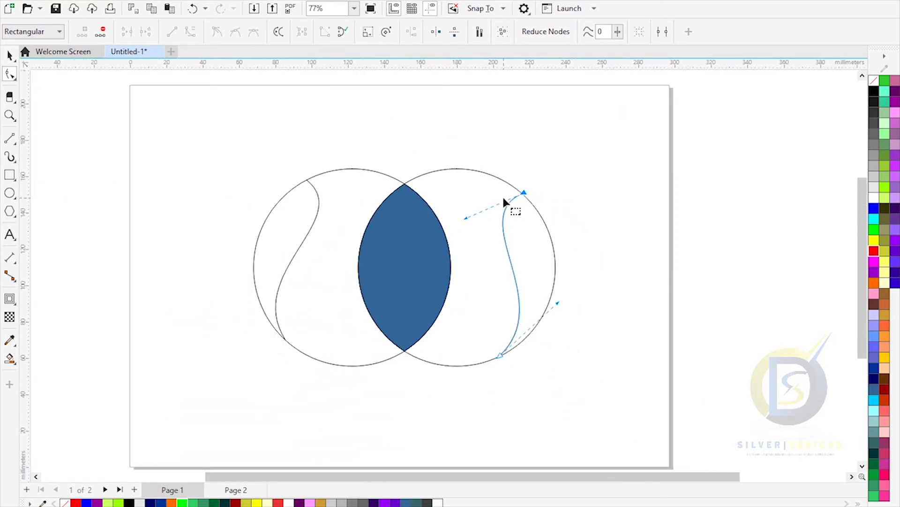
Scale the whole design down to 93.7% and move it slightly left on the page.
{"action": "left_click", "coordinate": [10, 56]}
{"action": "left_click", "coordinate": [191, 131]}
{"action": "left_click_drag", "start_coordinate": [540, 392], "coordinate": [548, 364]}
{"action": "left_click_drag", "start_coordinate": [462, 304], "coordinate": [436, 305]}
{"action": "left_click", "coordinate": [567, 287]}
Fill the region between the left circle's outer edge and its S-curve with blue using Smart Fill.
{"action": "left_click", "coordinate": [9, 357]}
{"action": "left_click", "coordinate": [275, 233]}
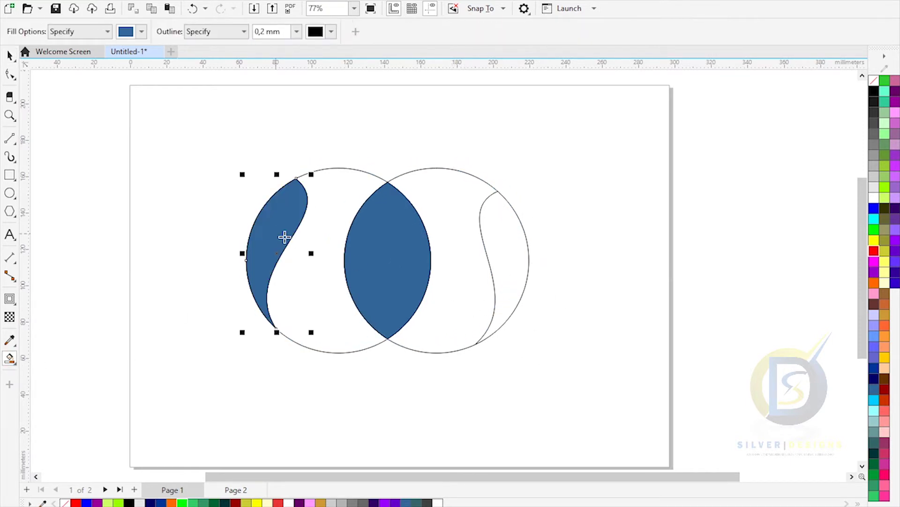
{"action": "left_click", "coordinate": [509, 259]}
{"action": "key", "text": "ctrl+z"}
Adjust the right curve's upper end node so it meets the right circle's outline exactly.
{"action": "key", "text": "space"}
{"action": "left_click", "coordinate": [488, 256]}
{"action": "scroll", "coordinate": [499, 202], "scroll_direction": "up", "scroll_amount": 3}
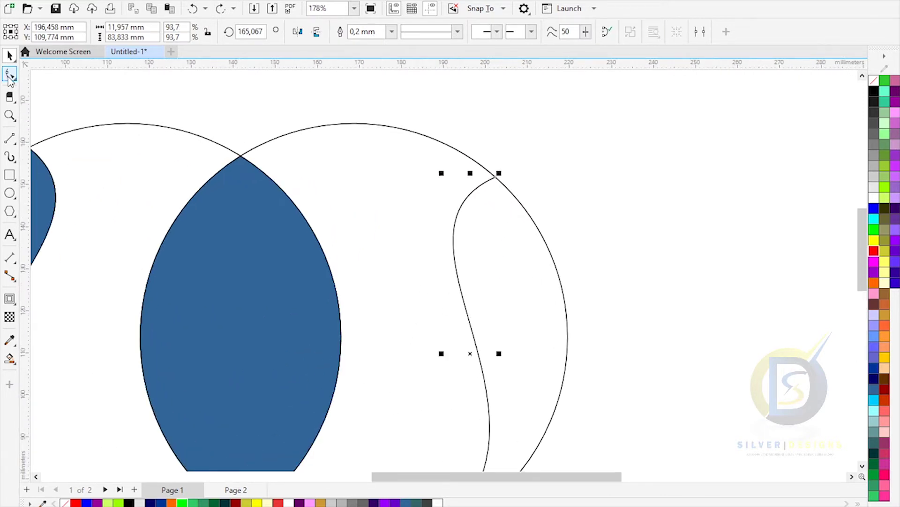
{"action": "left_click", "coordinate": [10, 74]}
{"action": "scroll", "coordinate": [487, 185], "scroll_direction": "up", "scroll_amount": 3}
{"action": "left_click_drag", "start_coordinate": [510, 160], "coordinate": [510, 162]}
{"action": "scroll", "coordinate": [532, 228], "scroll_direction": "down", "scroll_amount": 6}
{"action": "scroll", "coordinate": [512, 426], "scroll_direction": "down", "scroll_amount": 2}
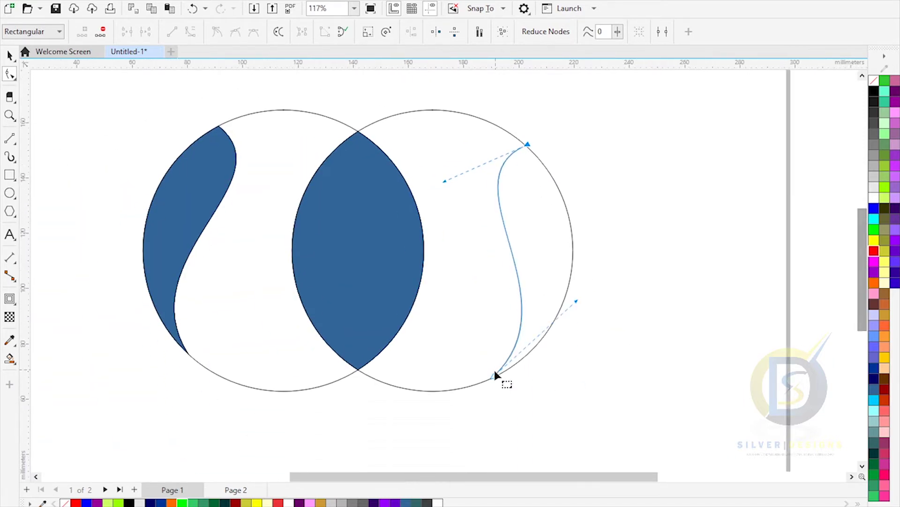
Adjust the right curve's lower end node so it meets the right circle's outline exactly.
{"action": "scroll", "coordinate": [494, 369], "scroll_direction": "up", "scroll_amount": 3}
{"action": "left_click_drag", "start_coordinate": [490, 375], "coordinate": [494, 376]}
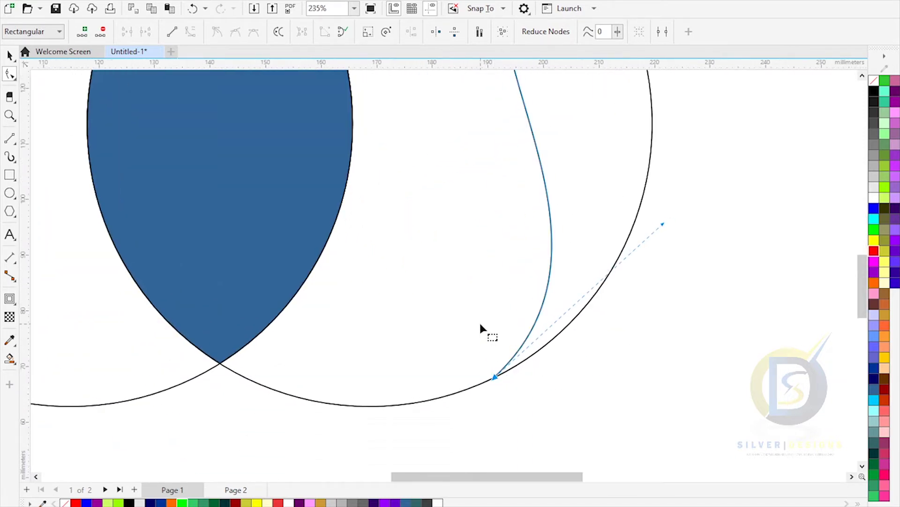
{"action": "scroll", "coordinate": [480, 323], "scroll_direction": "down", "scroll_amount": 4}
{"action": "left_click", "coordinate": [9, 56]}
{"action": "left_click", "coordinate": [124, 253]}
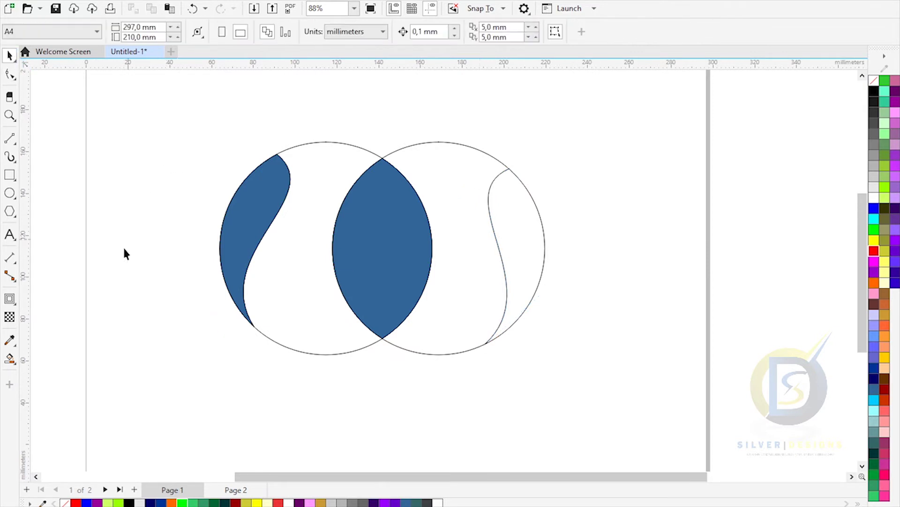
Fill the region between the right circle's outer edge and its curve with blue using Smart Fill.
{"action": "left_click", "coordinate": [9, 358]}
{"action": "left_click", "coordinate": [523, 256]}
{"action": "left_click", "coordinate": [9, 56]}
{"action": "left_click", "coordinate": [197, 153]}
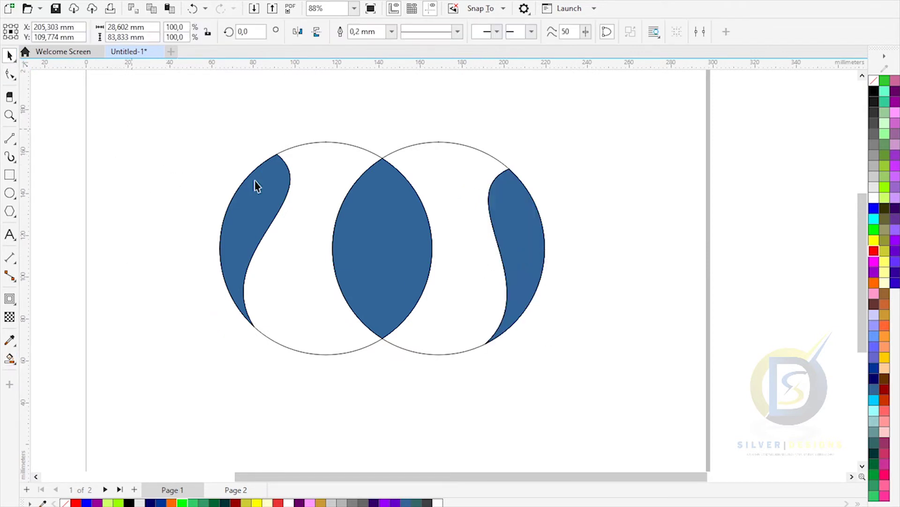
{"action": "scroll", "coordinate": [396, 232], "scroll_direction": "down", "scroll_amount": 1}
{"action": "left_click_drag", "start_coordinate": [862, 312], "coordinate": [863, 308]}
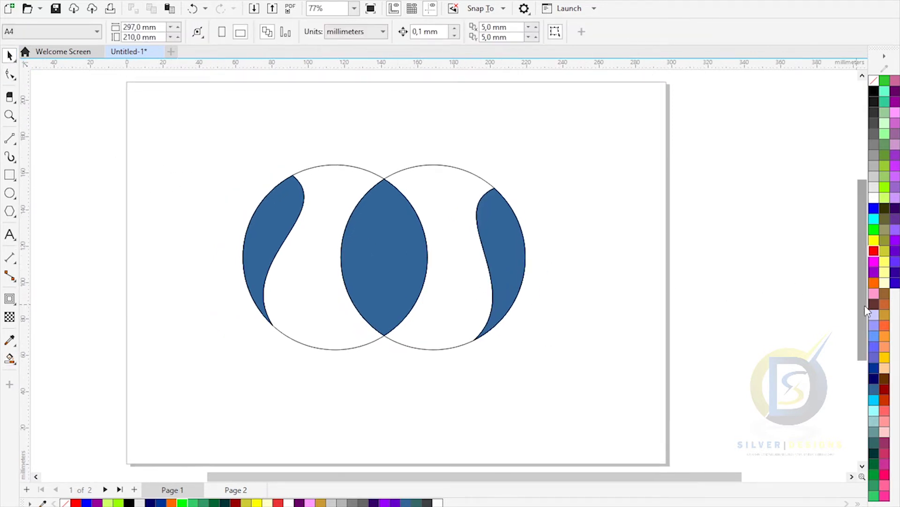
Set the outline width of all objects to None.
{"action": "left_click_drag", "start_coordinate": [201, 141], "coordinate": [586, 406]}
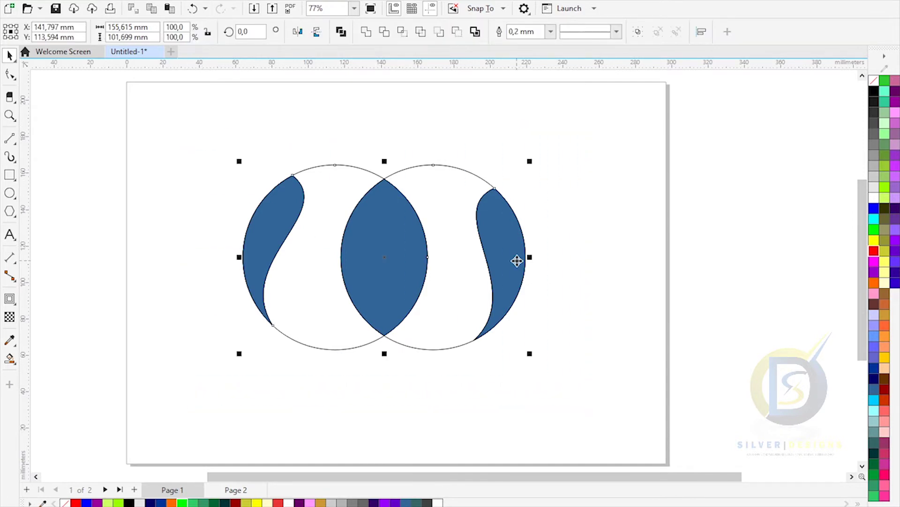
{"action": "left_click", "coordinate": [549, 32]}
{"action": "left_click", "coordinate": [525, 44]}
{"action": "left_click", "coordinate": [532, 247]}
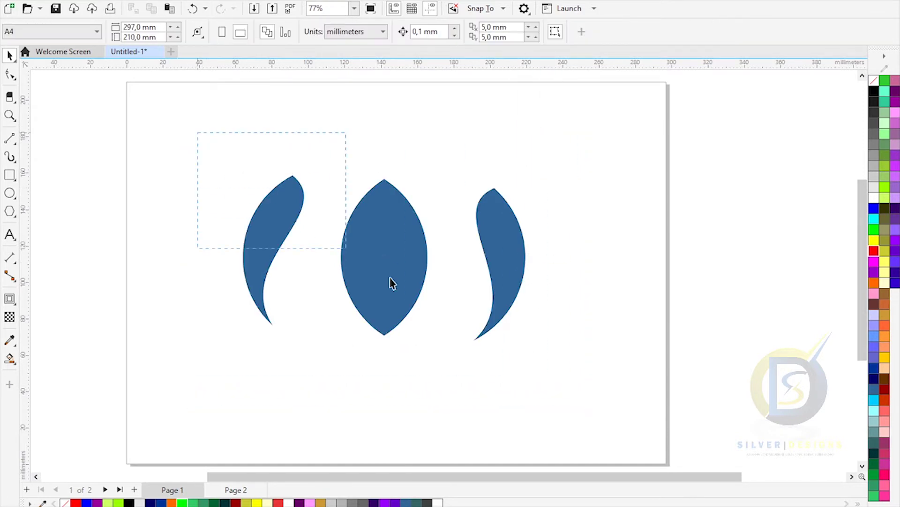
Scale all the shapes down proportionally to about 128 mm wide overall and move them near the page centre.
{"action": "left_click_drag", "start_coordinate": [393, 284], "coordinate": [585, 413]}
{"action": "left_click_drag", "start_coordinate": [529, 354], "coordinate": [504, 338], "text": "shift"}
{"action": "left_click_drag", "start_coordinate": [402, 256], "coordinate": [411, 275]}
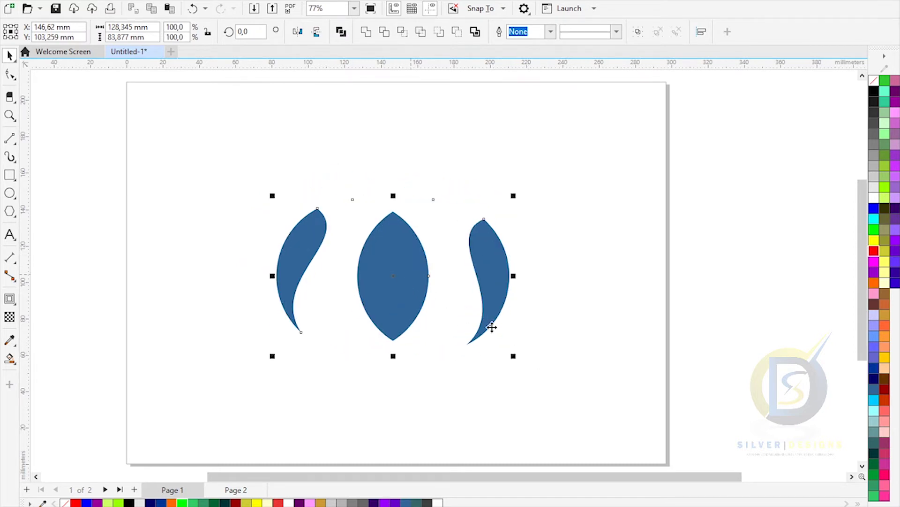
Create a copy of all the shapes rotated 90° about their common centre.
{"action": "left_click", "coordinate": [491, 293]}
{"action": "left_click_drag", "start_coordinate": [516, 359], "coordinate": [432, 213]}
{"action": "left_click", "coordinate": [567, 288]}
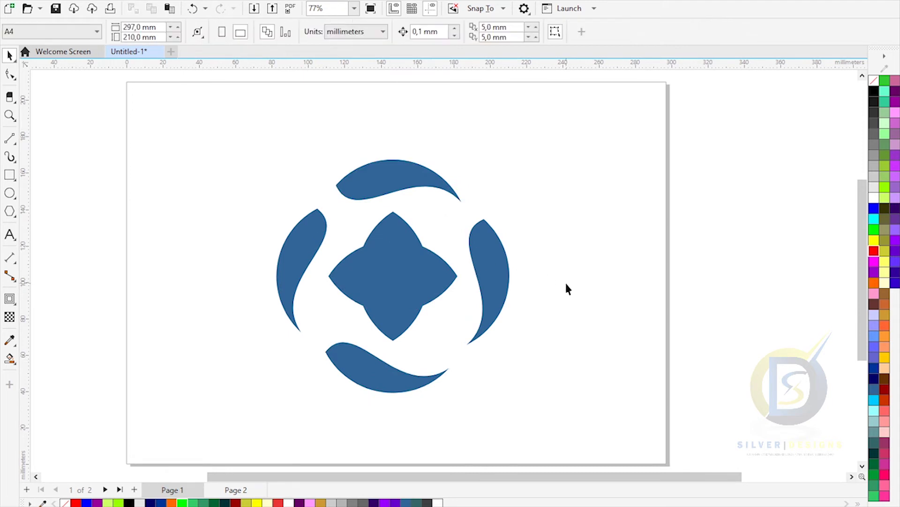
Recolour the four outer crescent shapes bright blue.
{"action": "left_click", "coordinate": [398, 184]}
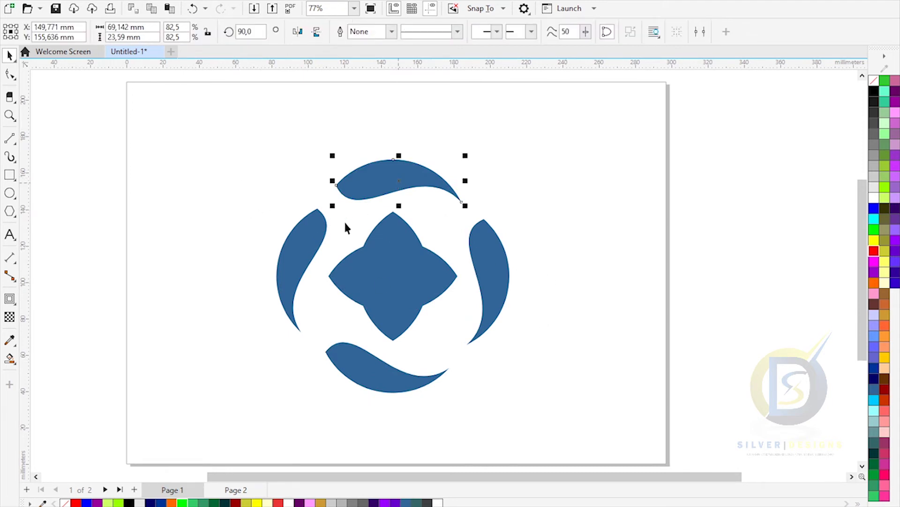
{"action": "left_click", "coordinate": [300, 252], "text": "shift"}
{"action": "left_click", "coordinate": [363, 362], "text": "shift"}
{"action": "left_click", "coordinate": [488, 287], "text": "shift"}
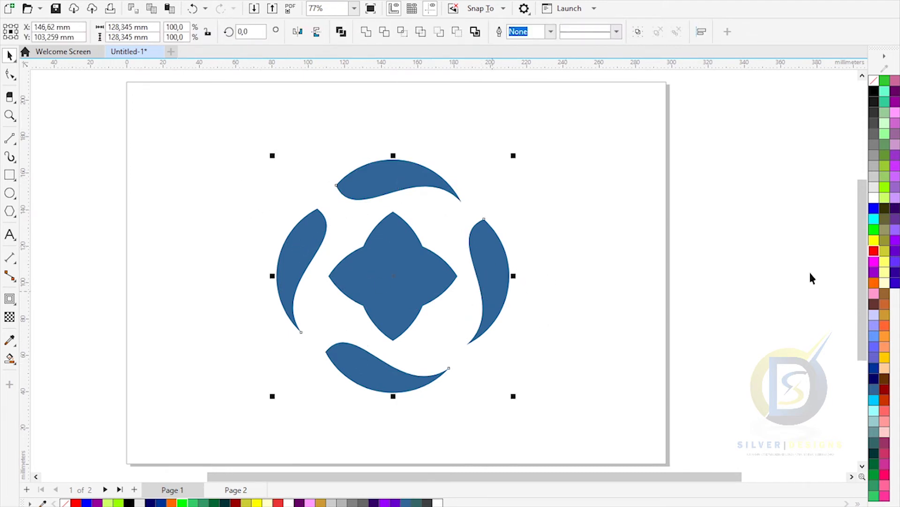
{"action": "left_click", "coordinate": [875, 209]}
{"action": "left_click", "coordinate": [592, 287]}
{"action": "left_click", "coordinate": [398, 277]}
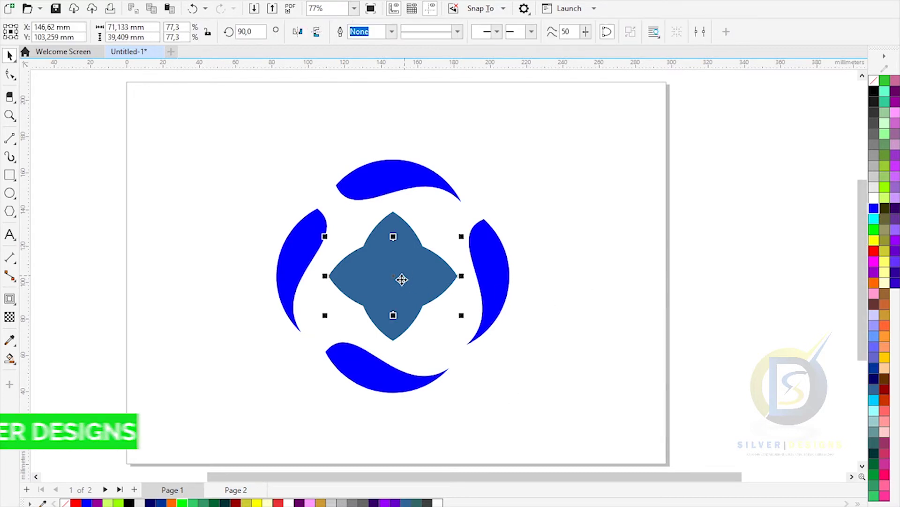
{"action": "left_click", "coordinate": [10, 358]}
{"action": "left_click", "coordinate": [378, 327]}
{"action": "key", "text": "ctrl+z"}
{"action": "left_click", "coordinate": [9, 55]}
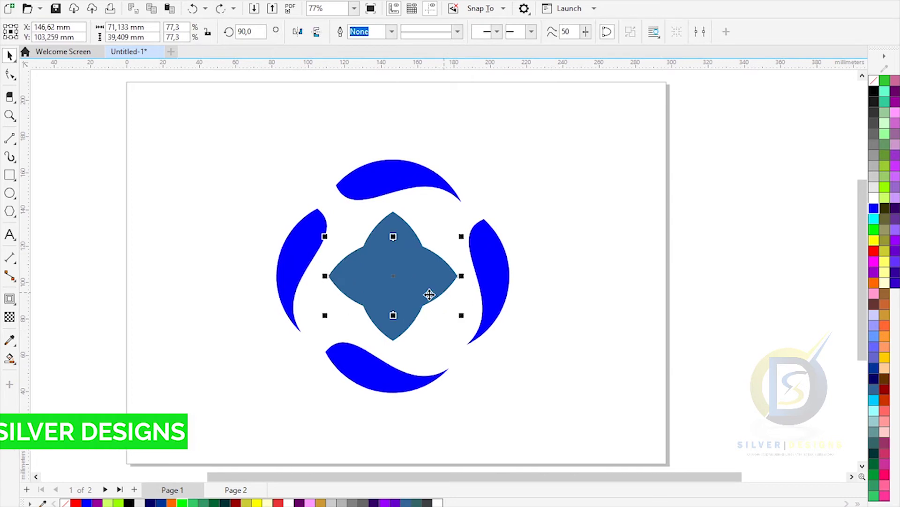
Give the horizontal central petal a diagonal linear gradient from red at the upper left to orange at the lower right.
{"action": "left_click", "coordinate": [9, 358]}
{"action": "left_click", "coordinate": [40, 358]}
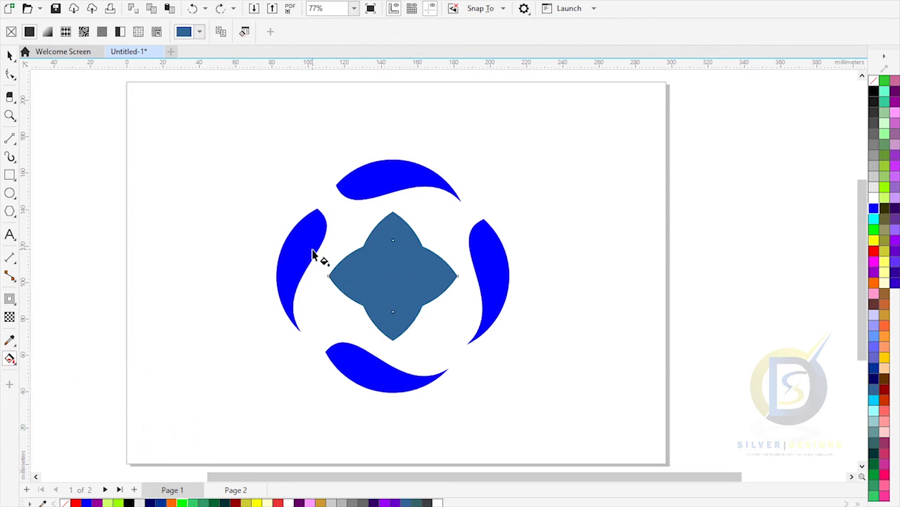
{"action": "left_click_drag", "start_coordinate": [323, 234], "coordinate": [433, 351]}
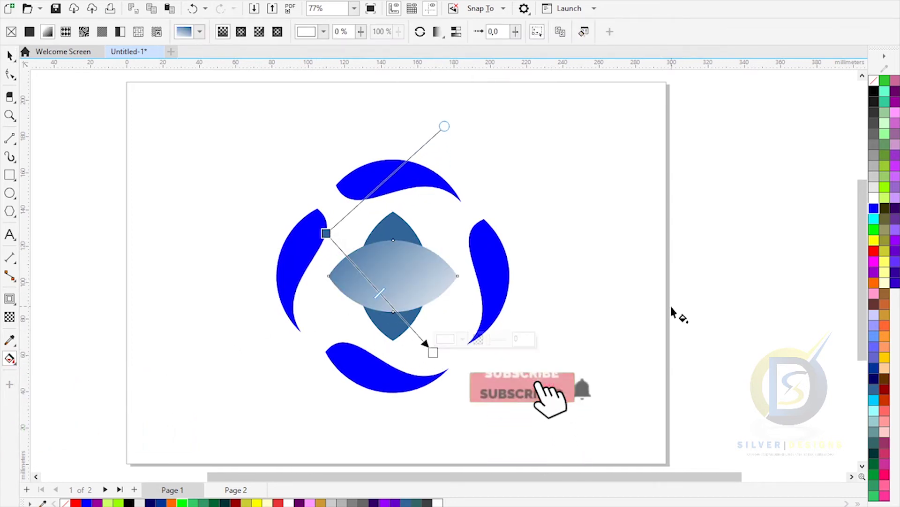
{"action": "left_click_drag", "start_coordinate": [325, 234], "coordinate": [328, 241]}
{"action": "left_click_drag", "start_coordinate": [874, 282], "coordinate": [444, 357]}
{"action": "left_click_drag", "start_coordinate": [874, 255], "coordinate": [328, 241]}
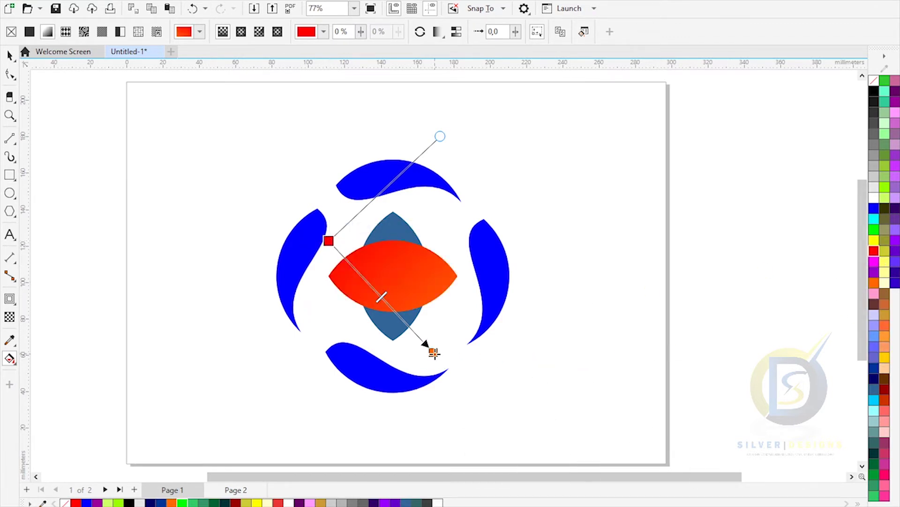
{"action": "left_click_drag", "start_coordinate": [434, 352], "coordinate": [428, 343]}
{"action": "left_click_drag", "start_coordinate": [328, 241], "coordinate": [324, 238]}
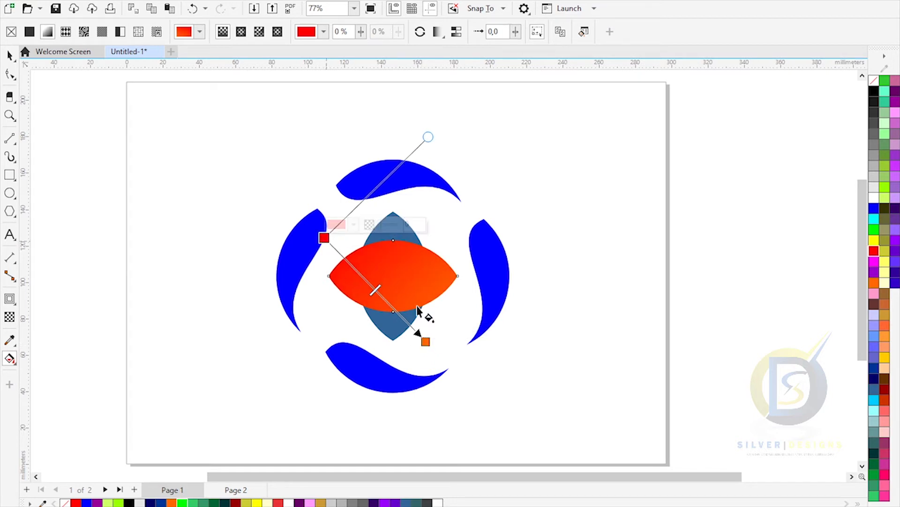
Copy the horizontal petal's red-to-orange gradient onto the vertical petal.
{"action": "left_click", "coordinate": [10, 55]}
{"action": "left_click", "coordinate": [389, 224]}
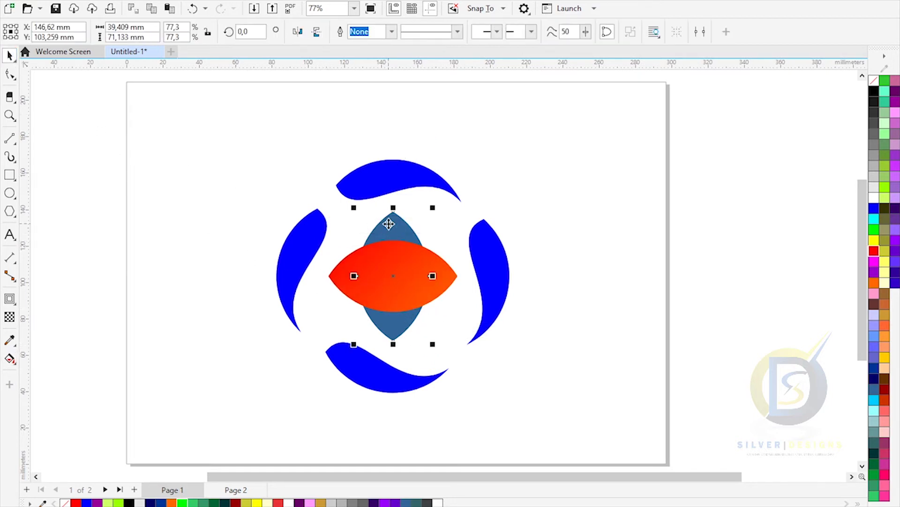
{"action": "left_click", "coordinate": [10, 359]}
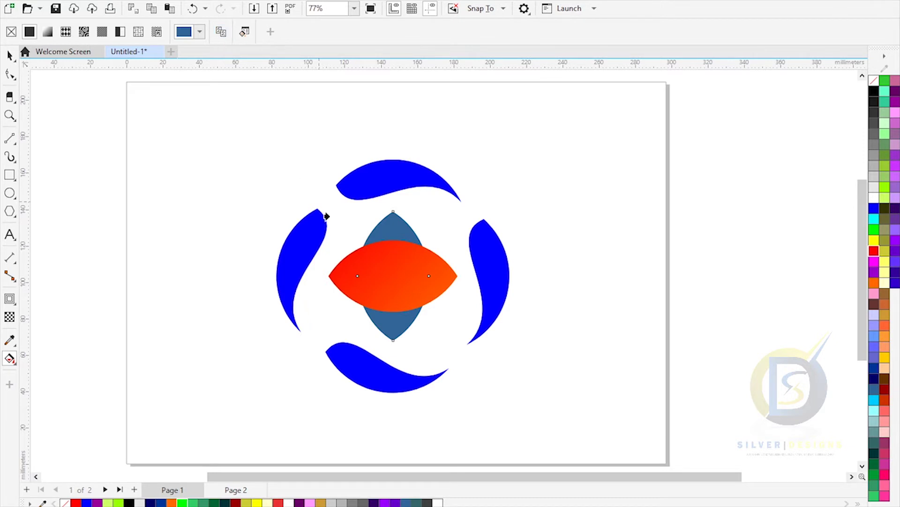
{"action": "left_click", "coordinate": [407, 287]}
Reorient the vertical petal's gradient to run nearly horizontally, with red just beyond its left side and orange beyond its right.
{"action": "left_click_drag", "start_coordinate": [430, 207], "coordinate": [381, 187]}
{"action": "left_click_drag", "start_coordinate": [328, 308], "coordinate": [422, 342]}
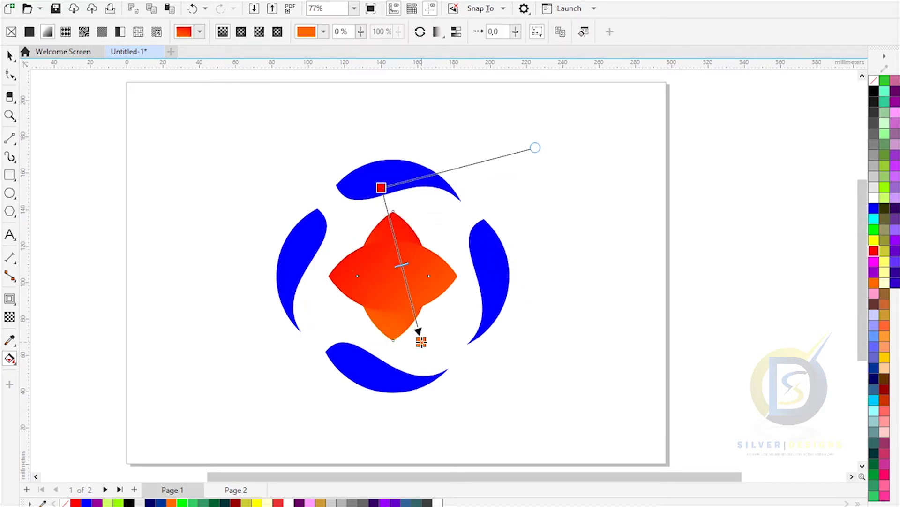
{"action": "left_click_drag", "start_coordinate": [382, 187], "coordinate": [340, 234]}
{"action": "left_click_drag", "start_coordinate": [421, 342], "coordinate": [458, 273]}
{"action": "left_click_drag", "start_coordinate": [340, 234], "coordinate": [331, 243]}
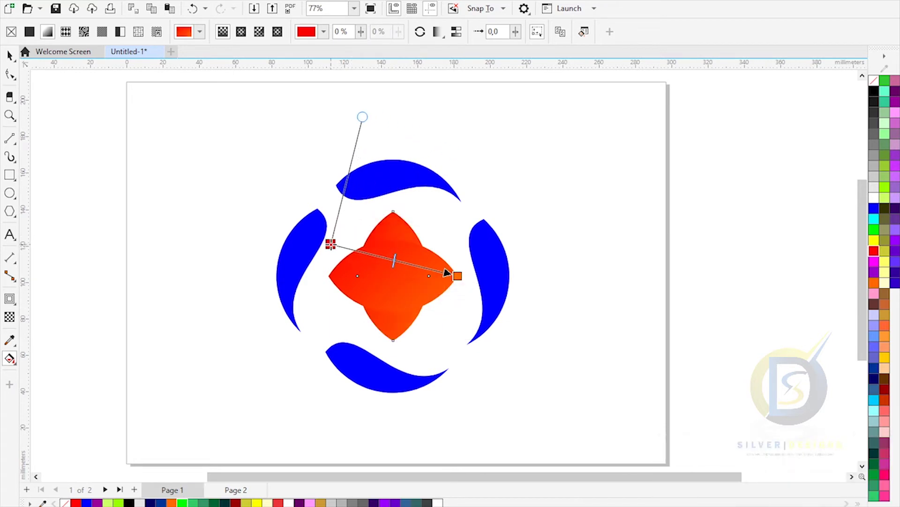
{"action": "left_click_drag", "start_coordinate": [457, 276], "coordinate": [477, 280]}
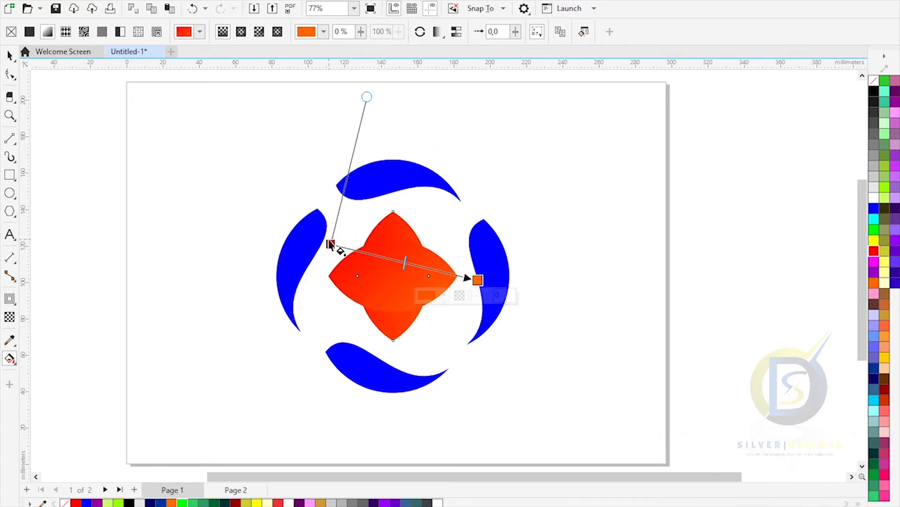
{"action": "left_click_drag", "start_coordinate": [331, 244], "coordinate": [320, 247]}
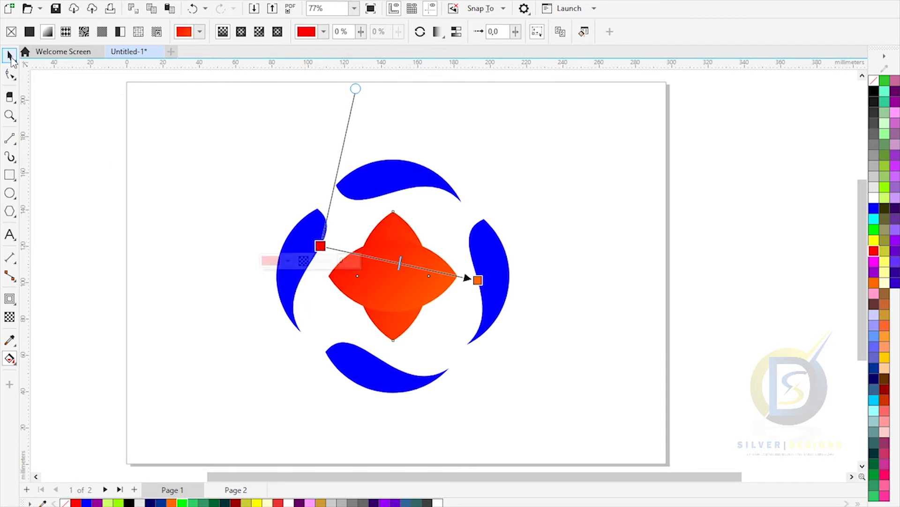
{"action": "left_click", "coordinate": [9, 56]}
{"action": "left_click", "coordinate": [241, 188]}
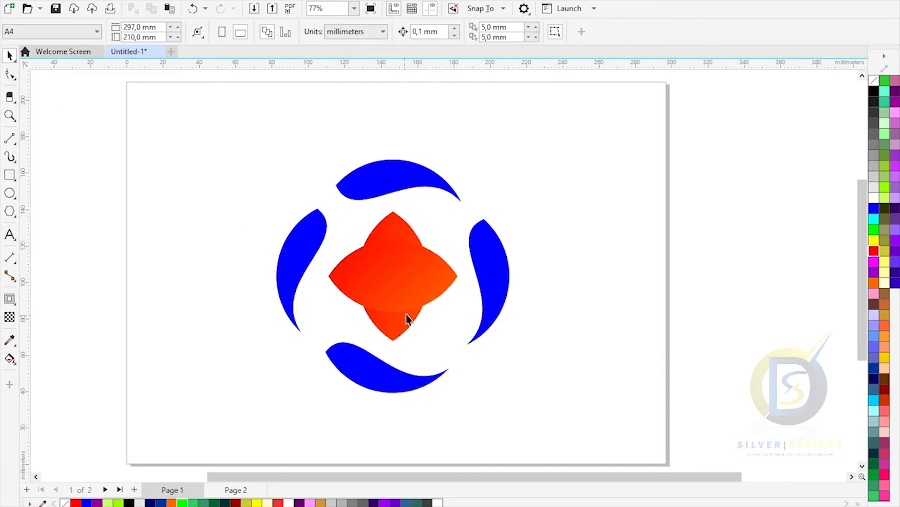
Apply a diagonal blue-to-white linear gradient to the top outer crescent, starting at its upper left.
{"action": "left_click", "coordinate": [298, 262]}
{"action": "key", "text": "Tab"}
{"action": "left_click", "coordinate": [9, 358]}
{"action": "mouse_move", "coordinate": [320, 157]}
{"action": "left_mouse_down"}
{"action": "mouse_move", "coordinate": [424, 277]}
{"action": "mouse_move", "coordinate": [414, 233]}
{"action": "mouse_move", "coordinate": [385, 237]}
{"action": "mouse_move", "coordinate": [402, 249]}
{"action": "mouse_move", "coordinate": [327, 164]}
{"action": "left_mouse_up"}
{"action": "left_click_drag", "start_coordinate": [402, 249], "coordinate": [424, 248]}
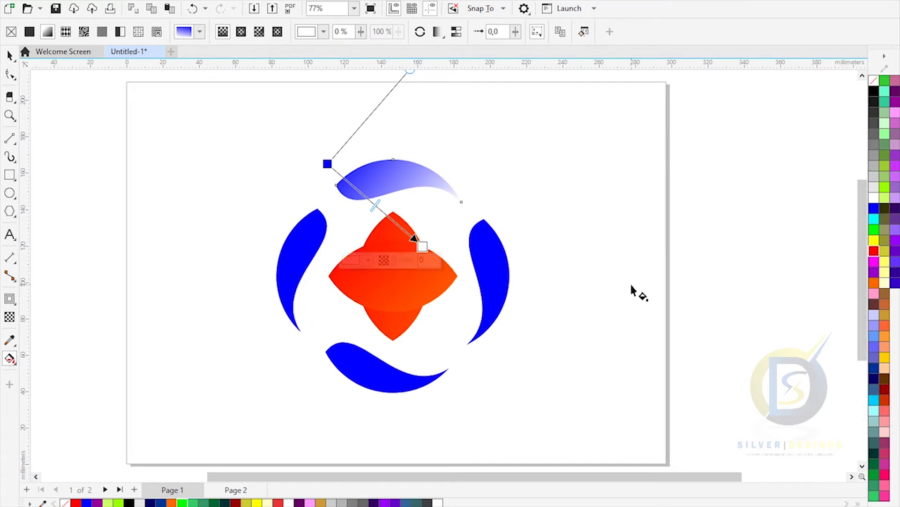
Change the end colour of the top crescent's gradient to dark navy #021B4D and nudge its start point slightly upward.
{"action": "left_click", "coordinate": [161, 502]}
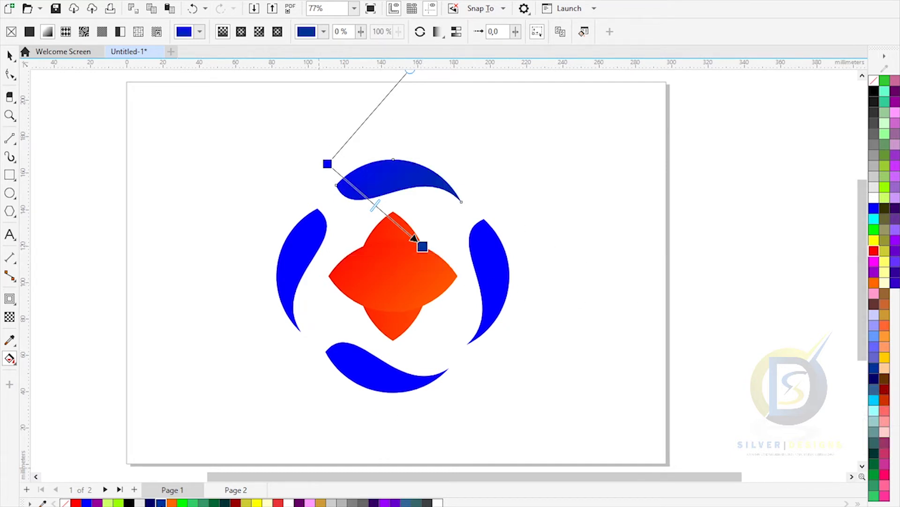
{"action": "mouse_move", "coordinate": [422, 245]}
{"action": "left_click", "coordinate": [351, 259]}
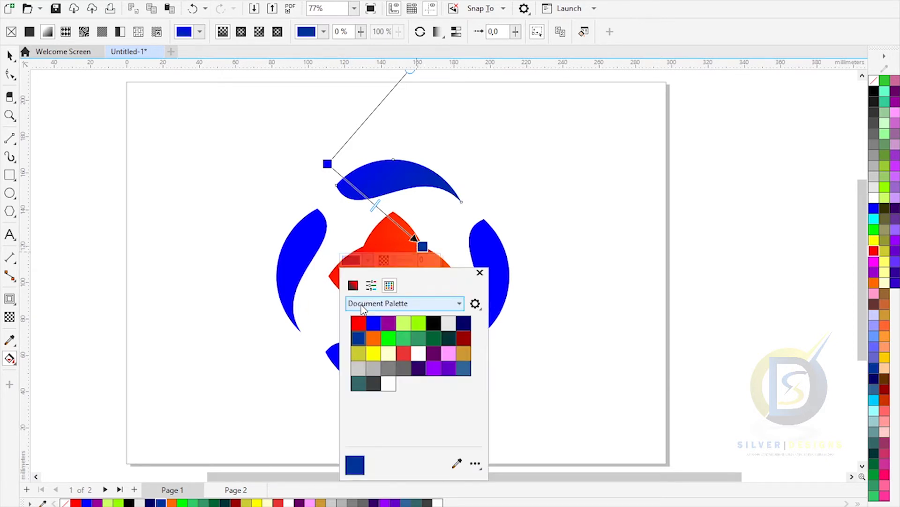
{"action": "left_click_drag", "start_coordinate": [432, 350], "coordinate": [429, 375]}
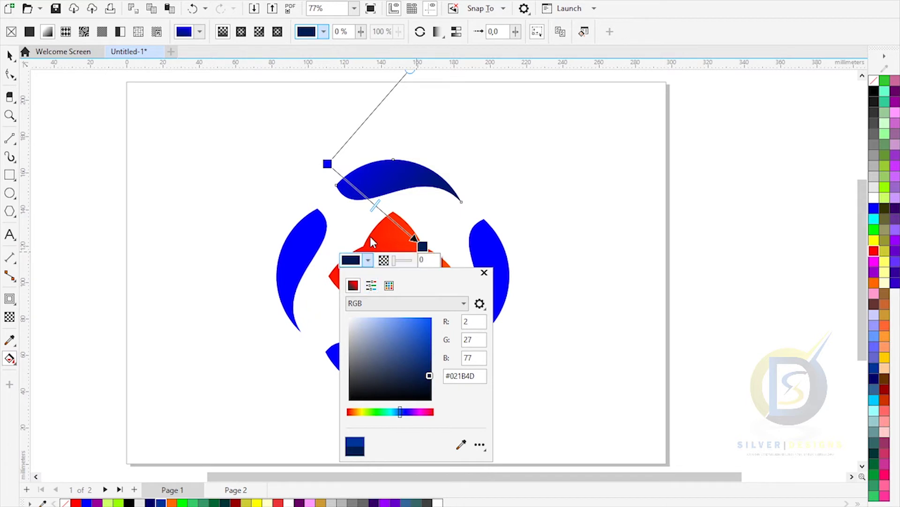
{"action": "mouse_move", "coordinate": [328, 157]}
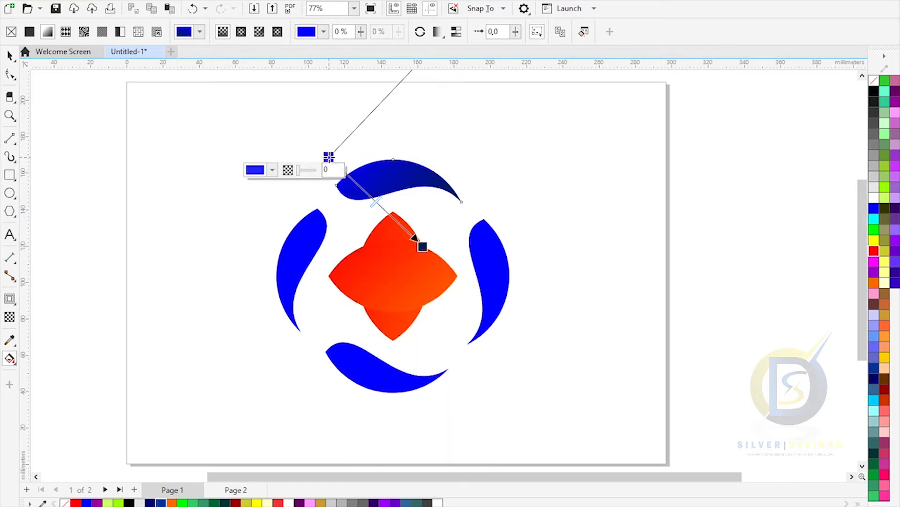
{"action": "left_click", "coordinate": [423, 246]}
{"action": "left_click_drag", "start_coordinate": [432, 250], "coordinate": [425, 250]}
{"action": "key", "text": "ctrl+z"}
Copy the top crescent's blue-to-navy gradient onto the left outer crescent.
{"action": "left_click", "coordinate": [9, 55]}
{"action": "left_click", "coordinate": [325, 247]}
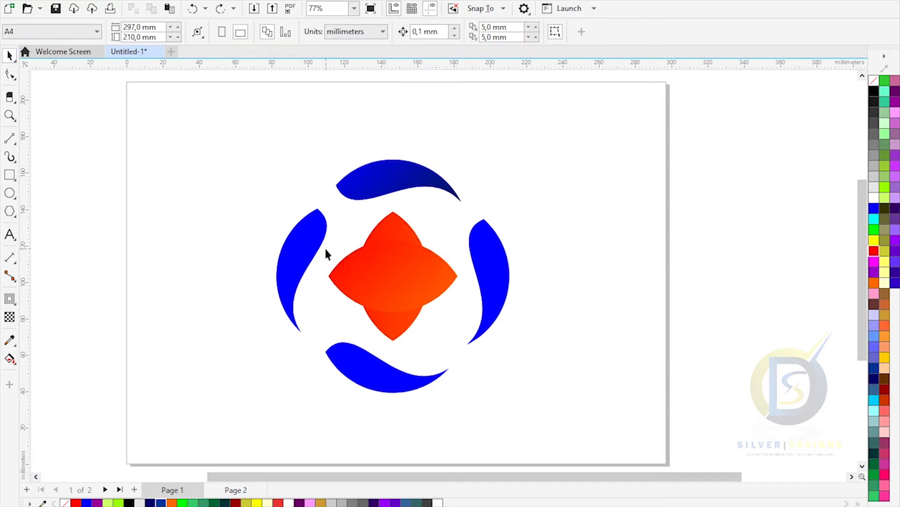
{"action": "left_click", "coordinate": [305, 249]}
{"action": "left_click", "coordinate": [10, 358]}
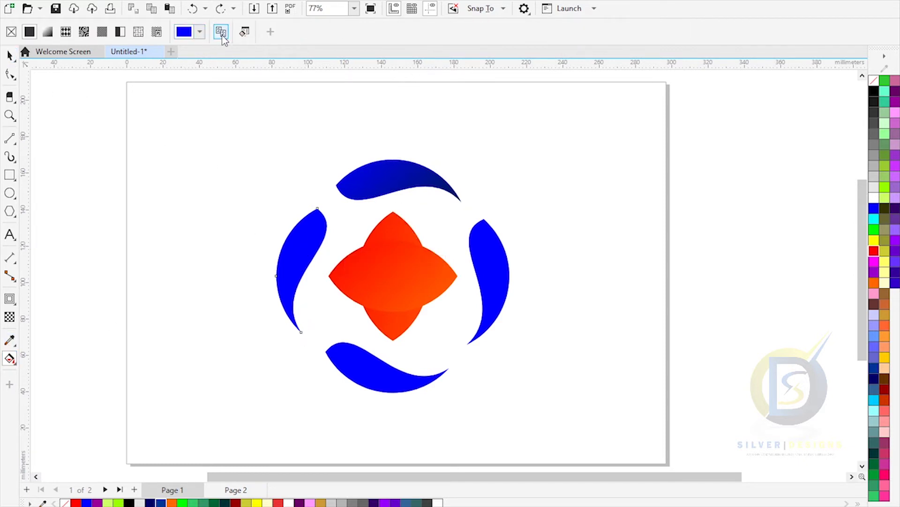
{"action": "left_click", "coordinate": [373, 176]}
{"action": "key", "text": "space"}
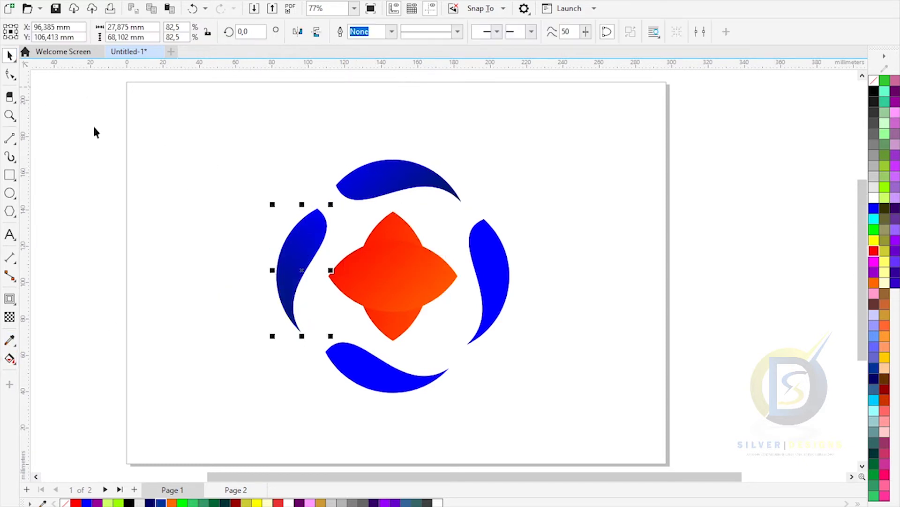
Copy the top crescent's blue-to-navy gradient onto the bottom and right outer crescents.
{"action": "left_click", "coordinate": [380, 378]}
{"action": "left_click", "coordinate": [14, 362]}
{"action": "left_click", "coordinate": [366, 187]}
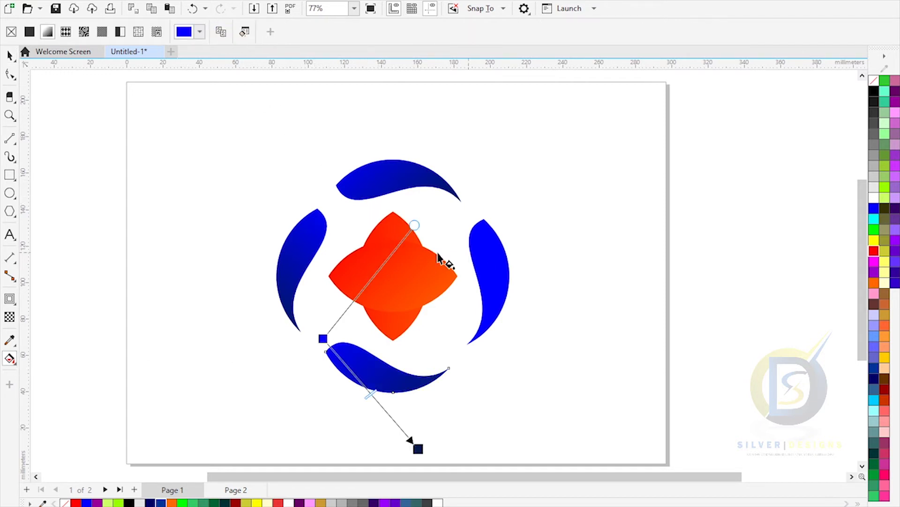
{"action": "left_click", "coordinate": [9, 56]}
{"action": "left_click", "coordinate": [479, 268]}
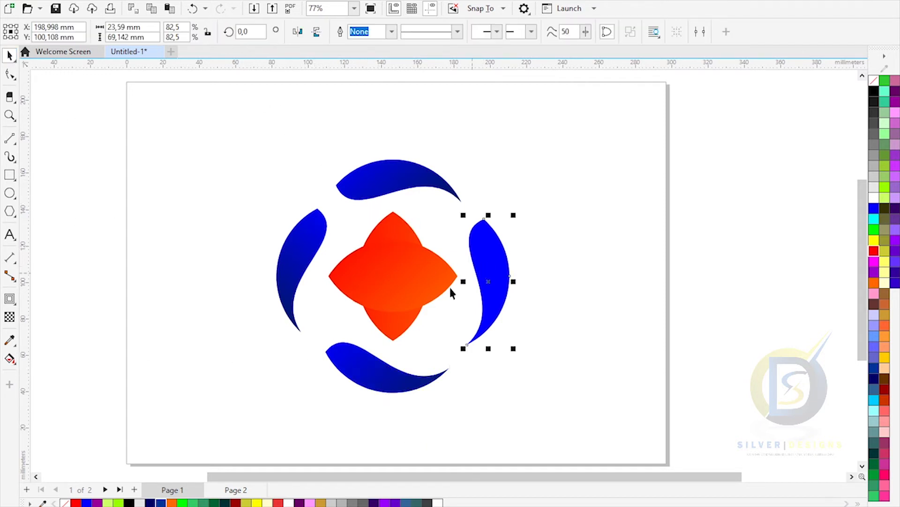
{"action": "left_click", "coordinate": [9, 361]}
{"action": "left_click", "coordinate": [350, 189]}
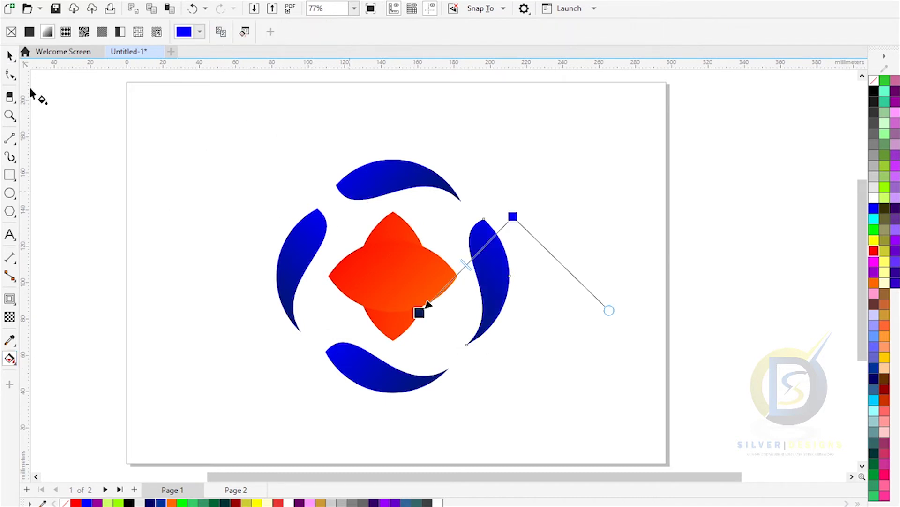
{"action": "left_click", "coordinate": [9, 55]}
{"action": "left_click", "coordinate": [191, 195]}
Create a scaled-down copy of the whole design, about 28 mm wide, at its centre.
{"action": "left_click_drag", "start_coordinate": [353, 283], "coordinate": [556, 426]}
{"action": "left_click", "coordinate": [554, 334]}
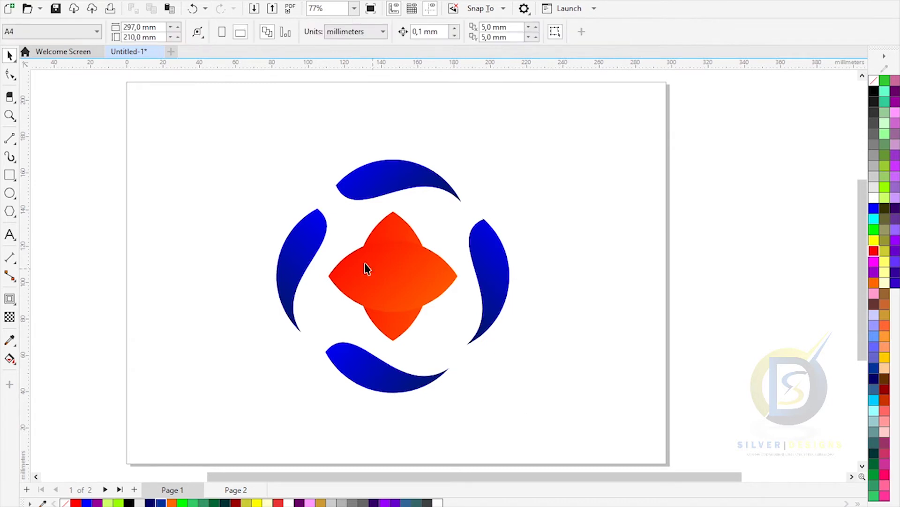
{"action": "left_click_drag", "start_coordinate": [550, 421], "coordinate": [440, 328]}
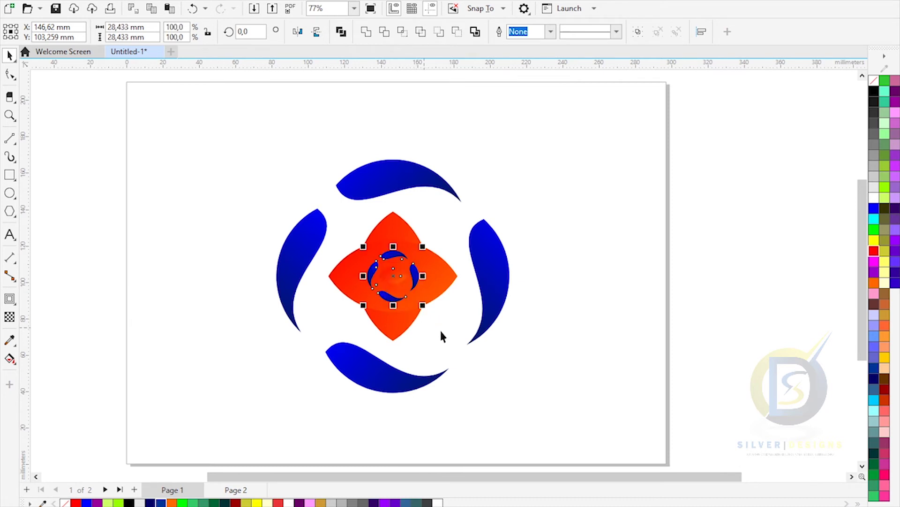
{"action": "left_click", "coordinate": [552, 310]}
Recolour the small left crescent yellow and the small right crescent green in the central copy.
{"action": "left_click", "coordinate": [377, 276]}
{"action": "left_click", "coordinate": [874, 240]}
{"action": "left_click", "coordinate": [472, 307]}
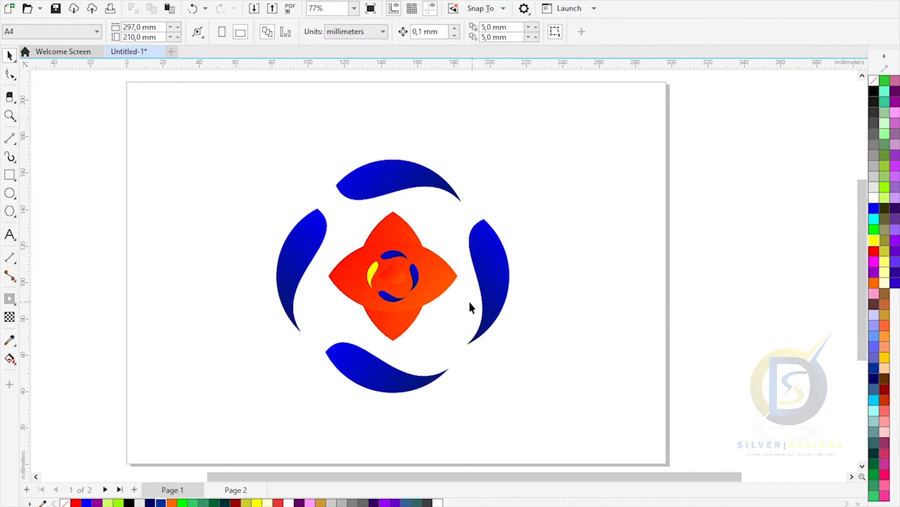
{"action": "left_click", "coordinate": [416, 283]}
{"action": "left_click", "coordinate": [874, 230]}
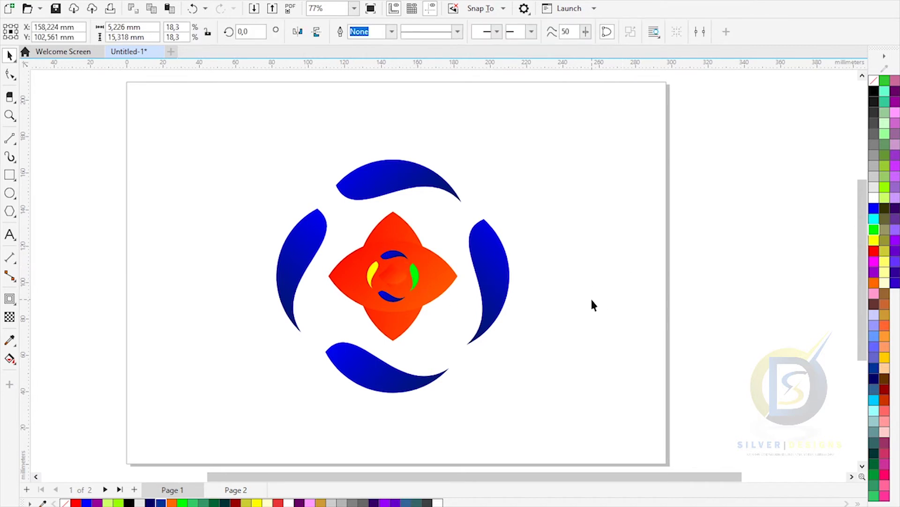
{"action": "left_click", "coordinate": [590, 297]}
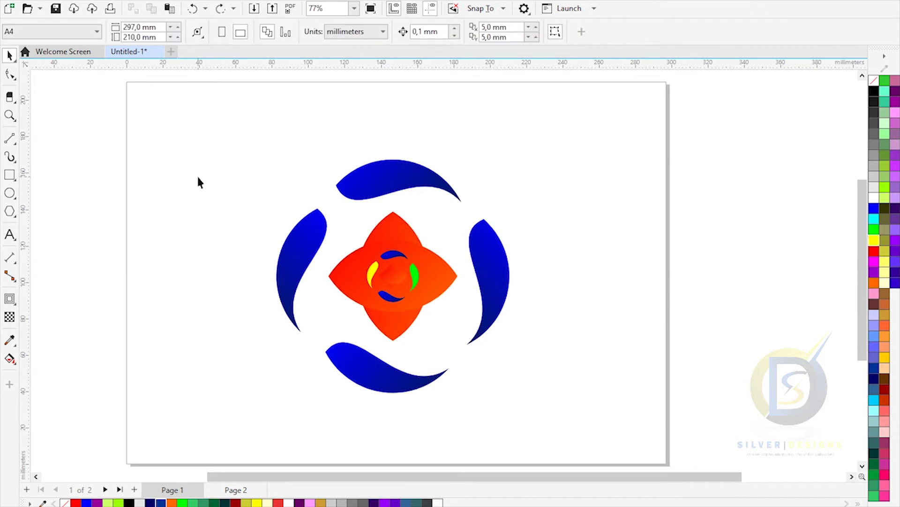
Recolour the large left outer crescent green and the large right outer crescent yellow.
{"action": "left_click", "coordinate": [299, 261]}
{"action": "left_click", "coordinate": [874, 230]}
{"action": "left_click", "coordinate": [638, 258]}
{"action": "left_click", "coordinate": [490, 281]}
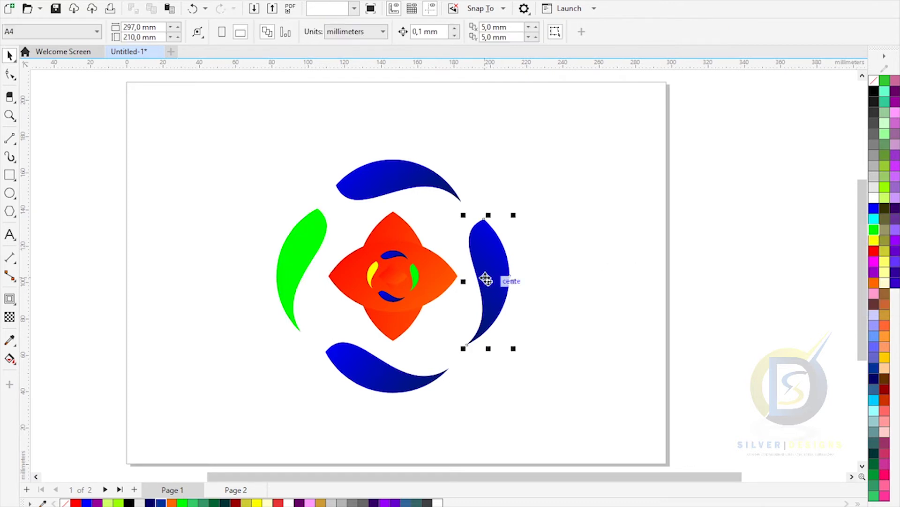
{"action": "left_click", "coordinate": [874, 240]}
Create a smaller copy of the whole design, about 107 mm wide, rotated to about 345° around the common centre.
{"action": "left_click_drag", "start_coordinate": [175, 120], "coordinate": [411, 386]}
{"action": "left_click", "coordinate": [475, 292]}
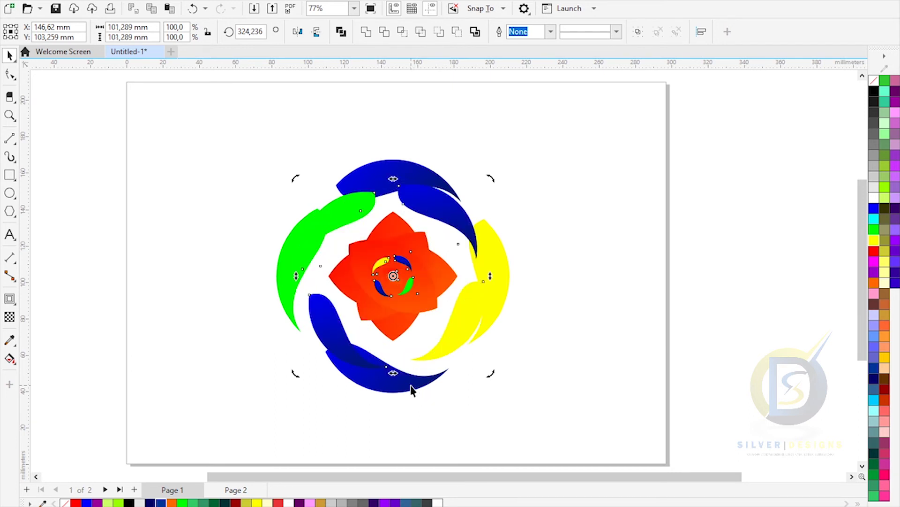
{"action": "key", "text": "ctrl+z"}
{"action": "left_click_drag", "start_coordinate": [502, 386], "coordinate": [445, 379]}
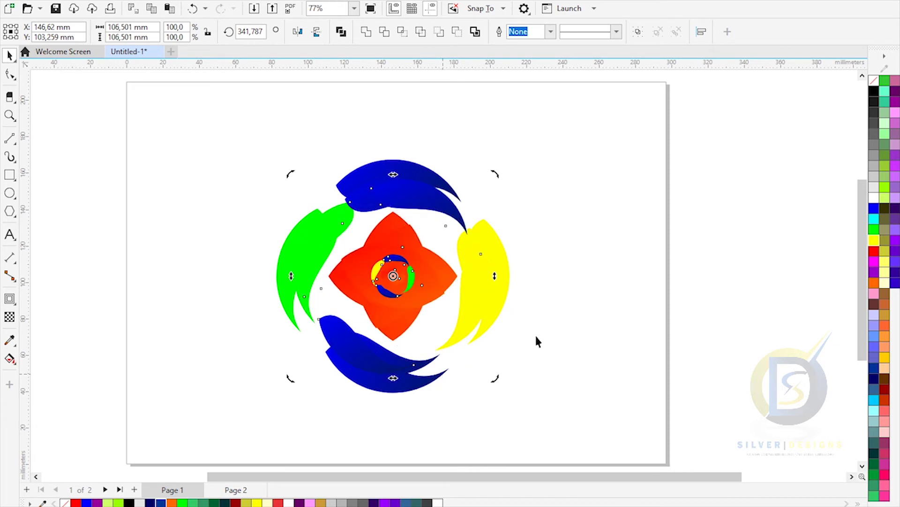
{"action": "key", "text": "ctrl+z"}
{"action": "left_click_drag", "start_coordinate": [502, 386], "coordinate": [457, 388]}
{"action": "left_click", "coordinate": [571, 313]}
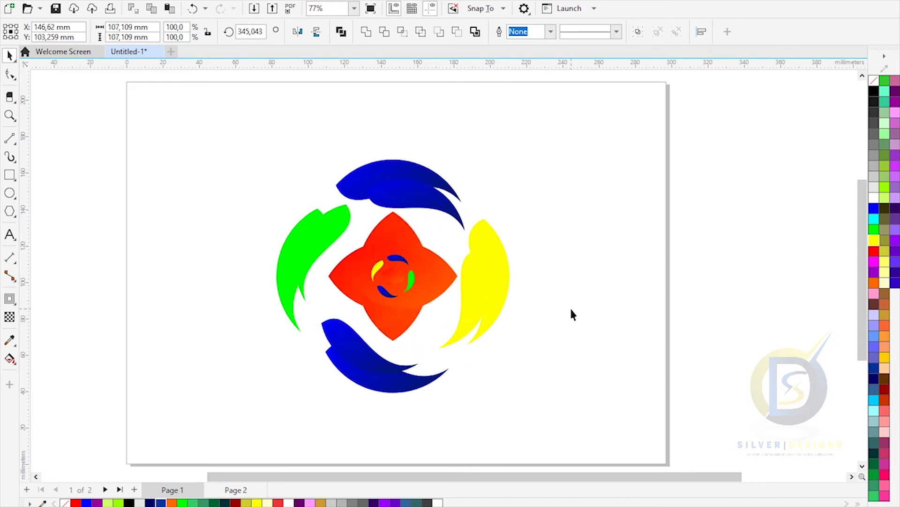
Try a purple fill on the inner right crescent and replace it with the blue gradient copied from the inner top crescent.
{"action": "left_click", "coordinate": [472, 287]}
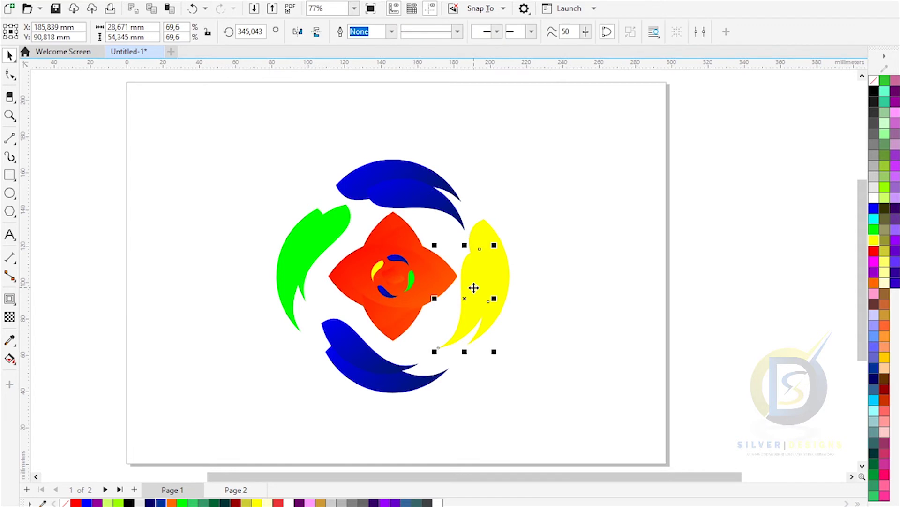
{"action": "left_click", "coordinate": [895, 101]}
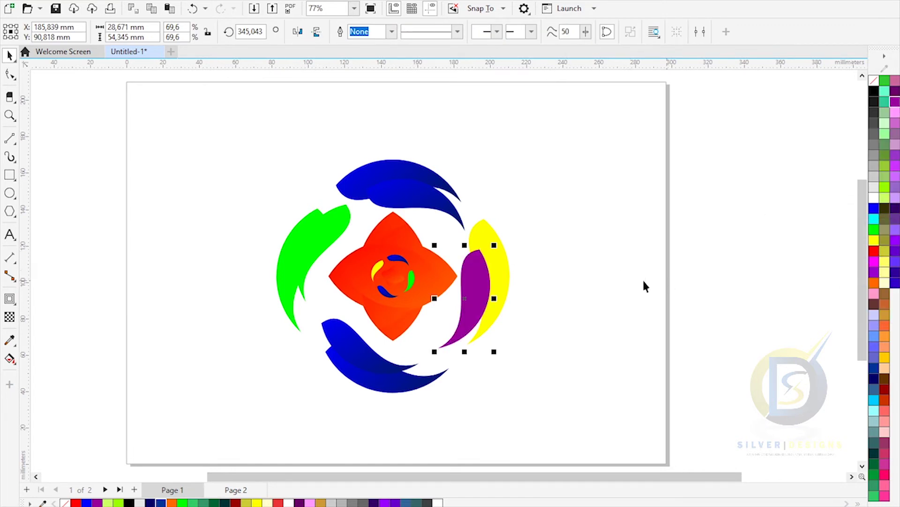
{"action": "left_click", "coordinate": [9, 359]}
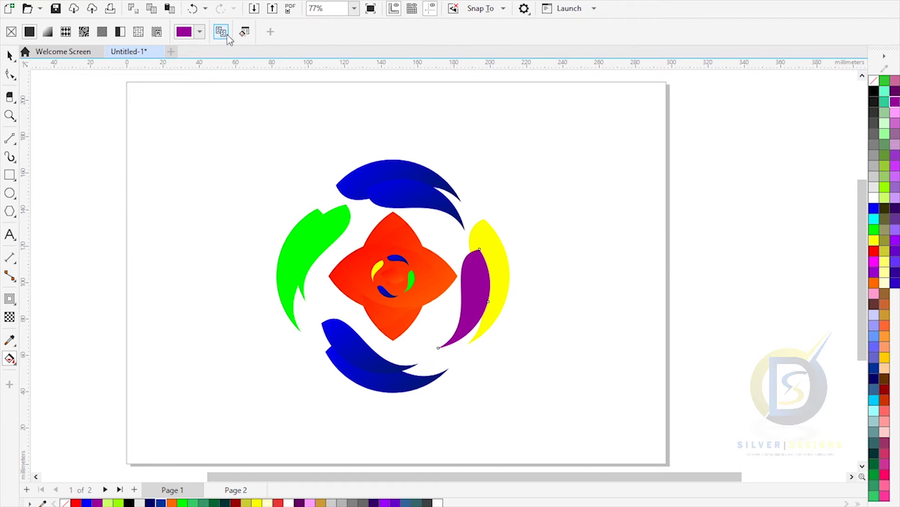
{"action": "left_click", "coordinate": [406, 203]}
{"action": "key", "text": "space"}
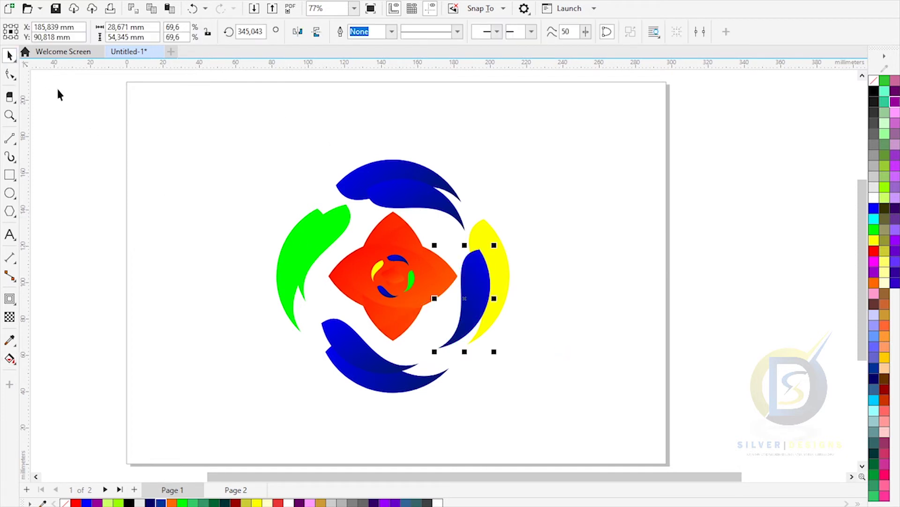
Give the inner left crescent the blue-to-navy gradient copied from the top crescent.
{"action": "left_click", "coordinate": [283, 292]}
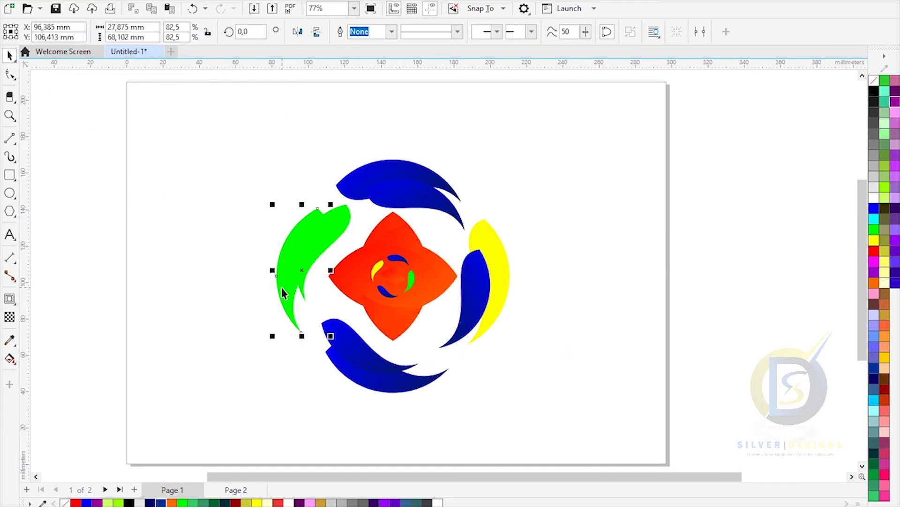
{"action": "key", "text": "space"}
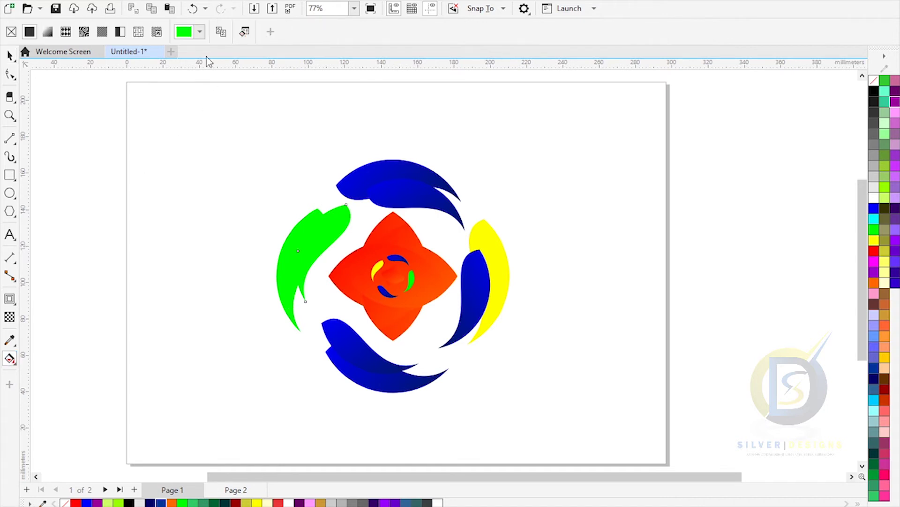
{"action": "left_click", "coordinate": [377, 177]}
{"action": "left_click", "coordinate": [14, 60]}
{"action": "left_click", "coordinate": [177, 160]}
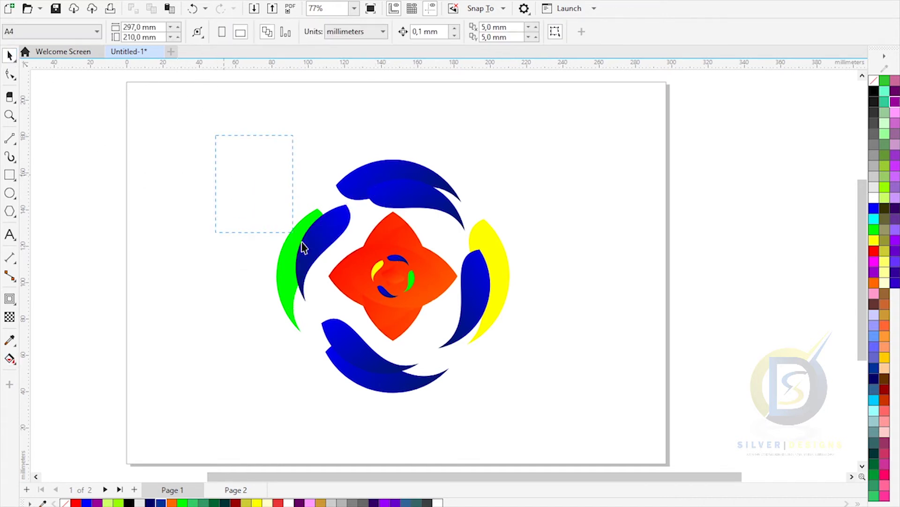
Scale the complete logo down slightly and move it up on the page.
{"action": "left_click_drag", "start_coordinate": [541, 441], "coordinate": [542, 437]}
{"action": "left_click_drag", "start_coordinate": [512, 394], "coordinate": [495, 378]}
{"action": "left_click", "coordinate": [537, 358]}
{"action": "left_click_drag", "start_coordinate": [583, 416], "coordinate": [207, 161]}
{"action": "left_click_drag", "start_coordinate": [401, 215], "coordinate": [398, 173]}
{"action": "left_click", "coordinate": [574, 274]}
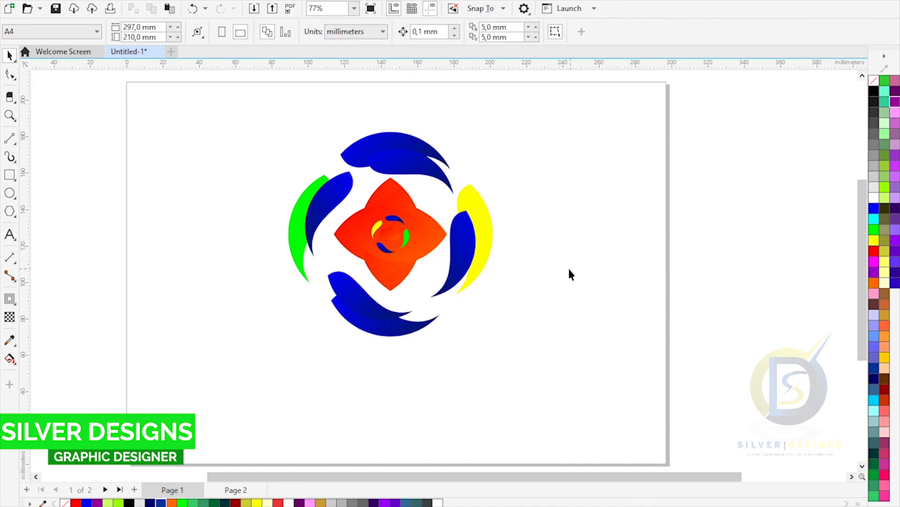
Add the text "logo name" centred below the emblem and enlarge it to about 37 pt.
{"action": "left_click", "coordinate": [10, 234]}
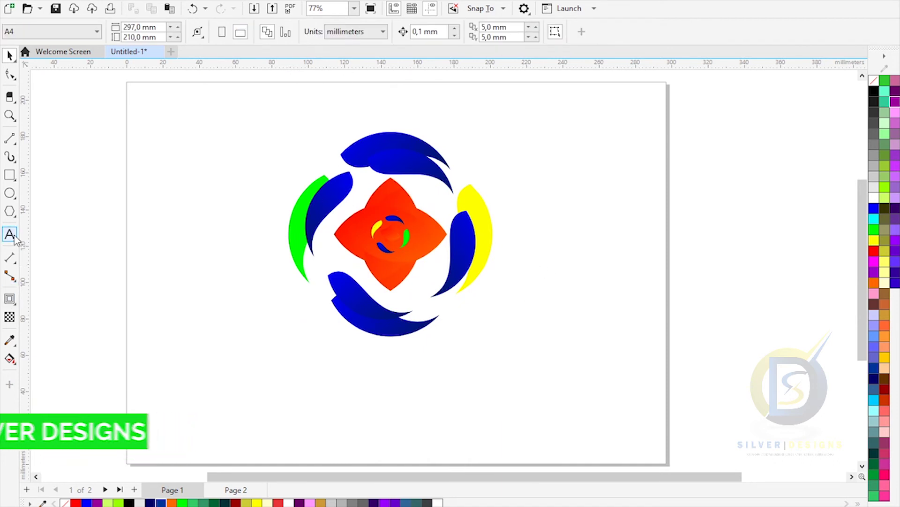
{"action": "left_click", "coordinate": [328, 366]}
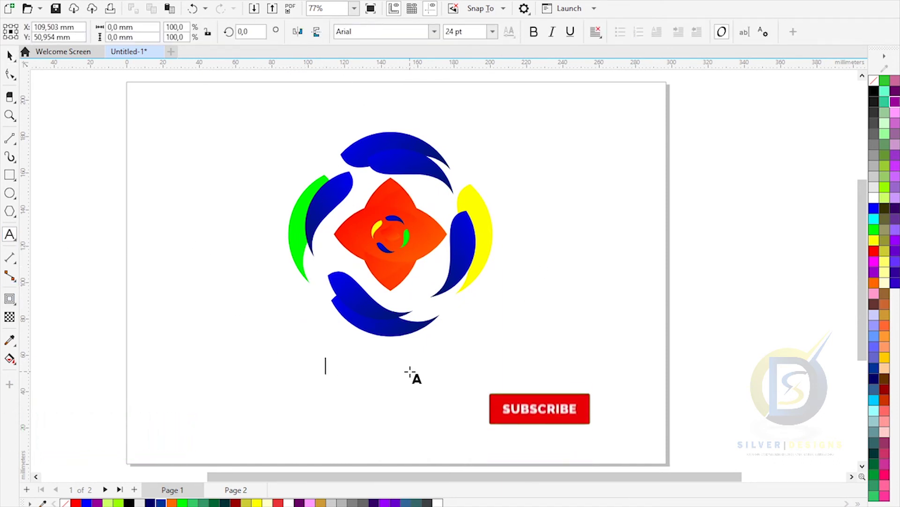
{"action": "type", "text": "logo name"}
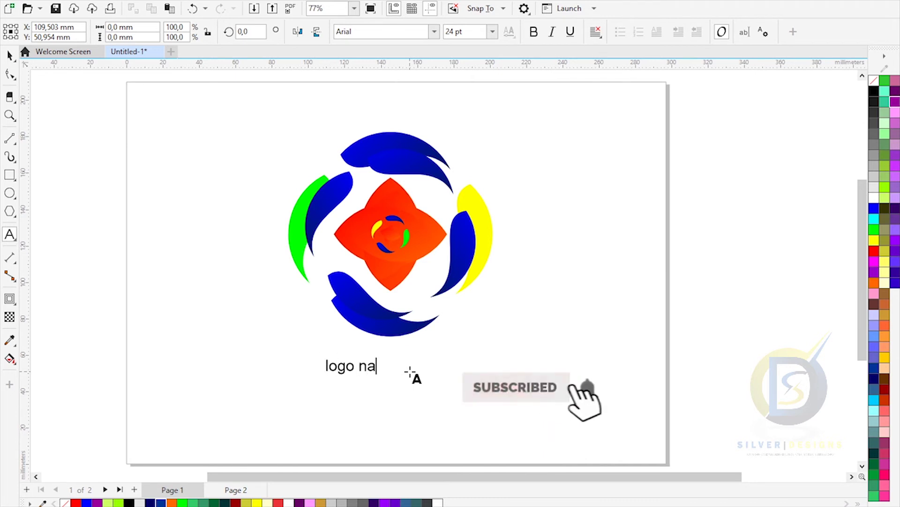
{"action": "left_click", "coordinate": [9, 56]}
{"action": "left_click_drag", "start_coordinate": [402, 379], "coordinate": [427, 370]}
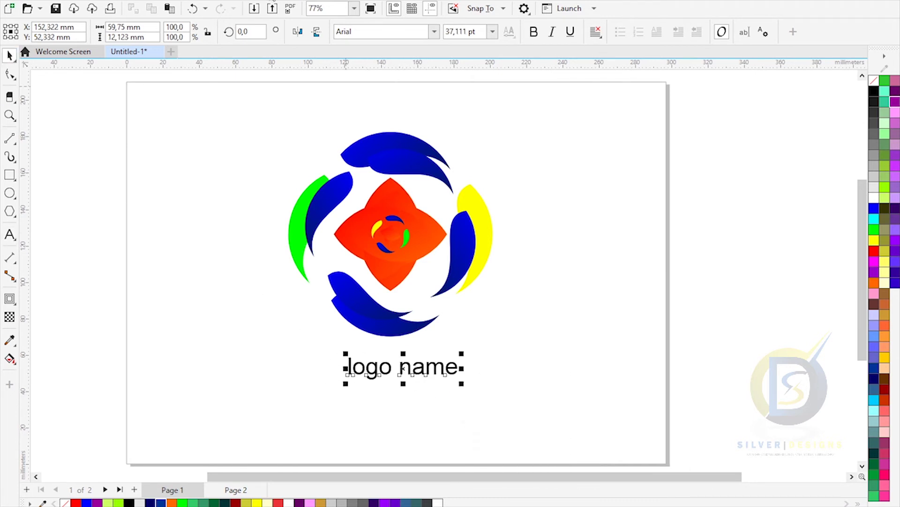
Change the logo name's case to UPPERCASE.
{"action": "left_click", "coordinate": [251, 2]}
{"action": "left_click", "coordinate": [272, 253]}
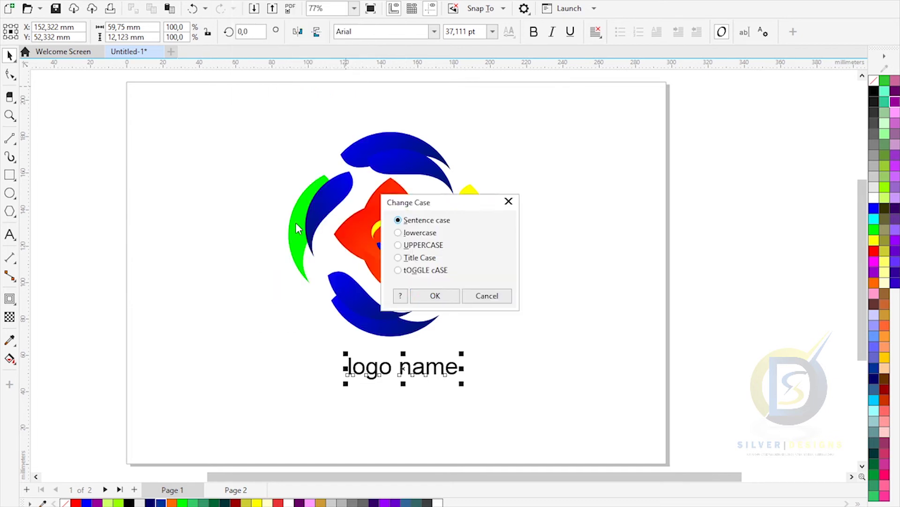
{"action": "left_click", "coordinate": [435, 295]}
Shift the logo name slightly under the emblem and set its font to Arial Black.
{"action": "left_click", "coordinate": [434, 31]}
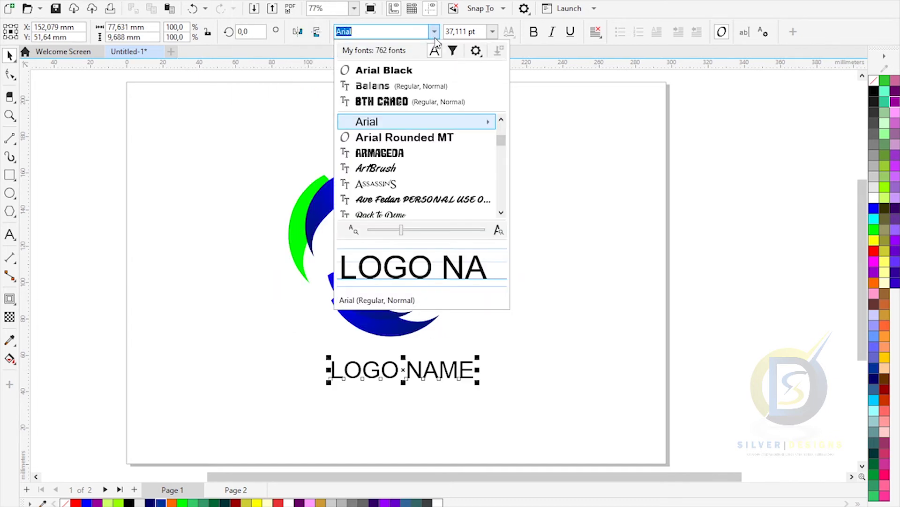
{"action": "left_click", "coordinate": [532, 36]}
{"action": "left_click_drag", "start_coordinate": [446, 373], "coordinate": [440, 373]}
{"action": "double_click", "coordinate": [440, 373]}
{"action": "left_click_drag", "start_coordinate": [327, 370], "coordinate": [483, 380]}
{"action": "left_click", "coordinate": [435, 32]}
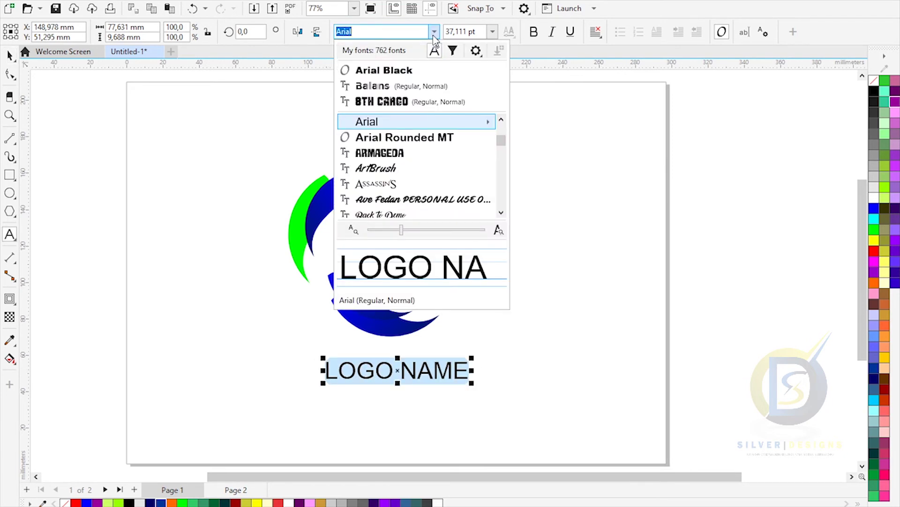
{"action": "mouse_move", "coordinate": [488, 121]}
{"action": "left_click", "coordinate": [535, 249]}
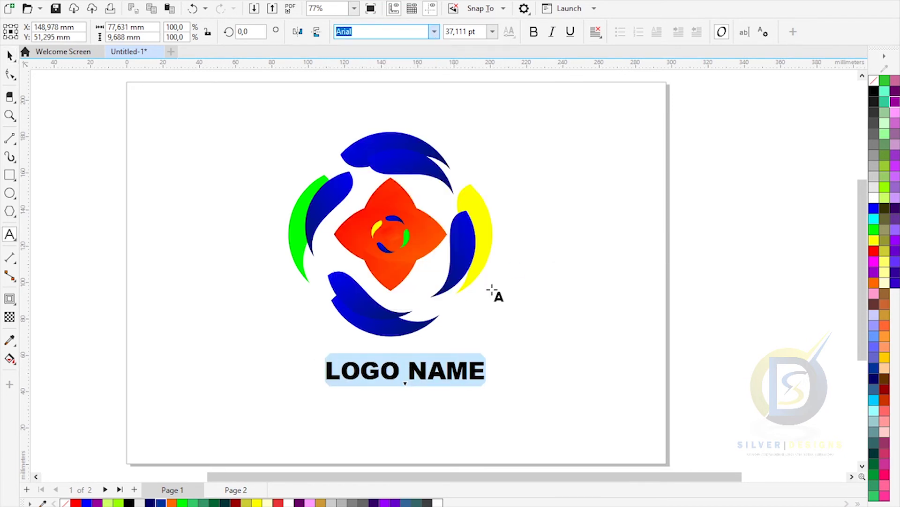
{"action": "key", "text": "ctrl+space"}
Shrink the logo name slightly and scale the emblem and name together down to about 101 mm wide.
{"action": "left_click_drag", "start_coordinate": [488, 383], "coordinate": [463, 384]}
{"action": "left_click_drag", "start_coordinate": [185, 97], "coordinate": [573, 378]}
{"action": "left_click_drag", "start_coordinate": [867, 349], "coordinate": [866, 332]}
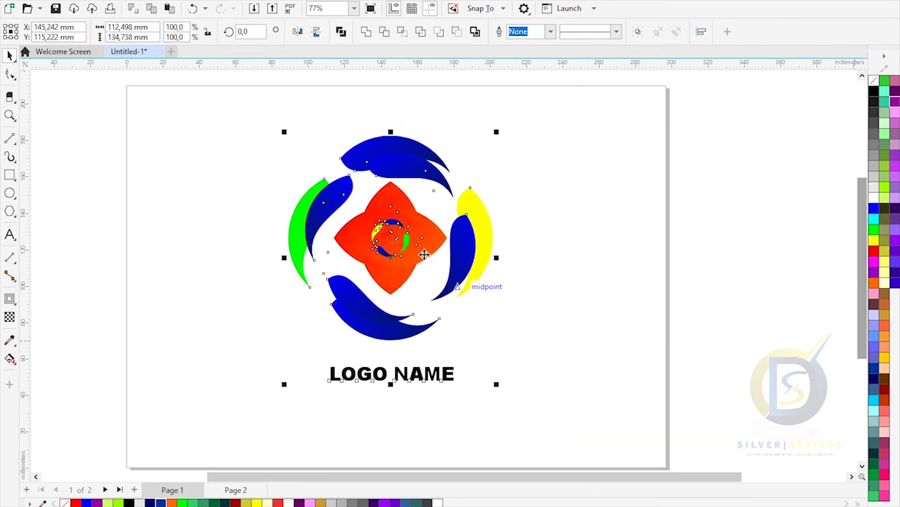
{"action": "left_click_drag", "start_coordinate": [497, 384], "coordinate": [485, 375]}
{"action": "left_click", "coordinate": [733, 288]}
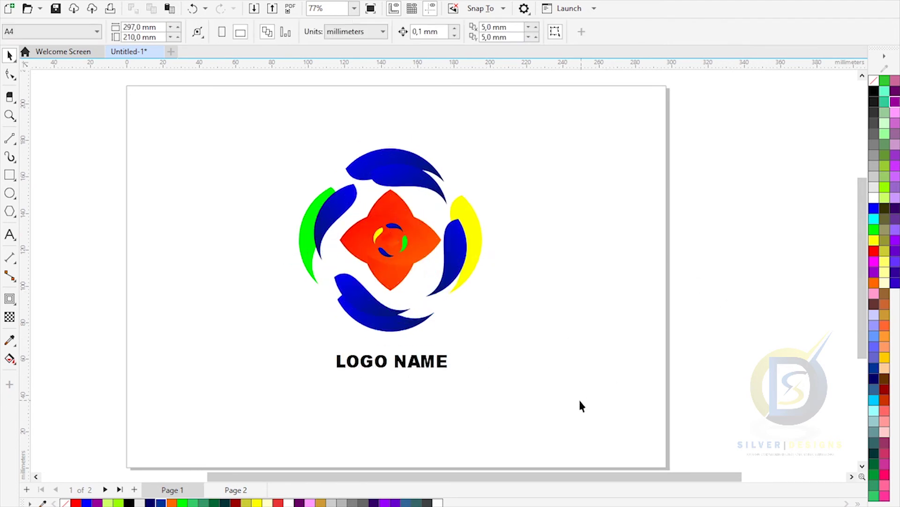
Place a copy of the emblem beside the page's right edge and move the logo name beneath that copy.
{"action": "left_click_drag", "start_coordinate": [531, 347], "coordinate": [531, 347]}
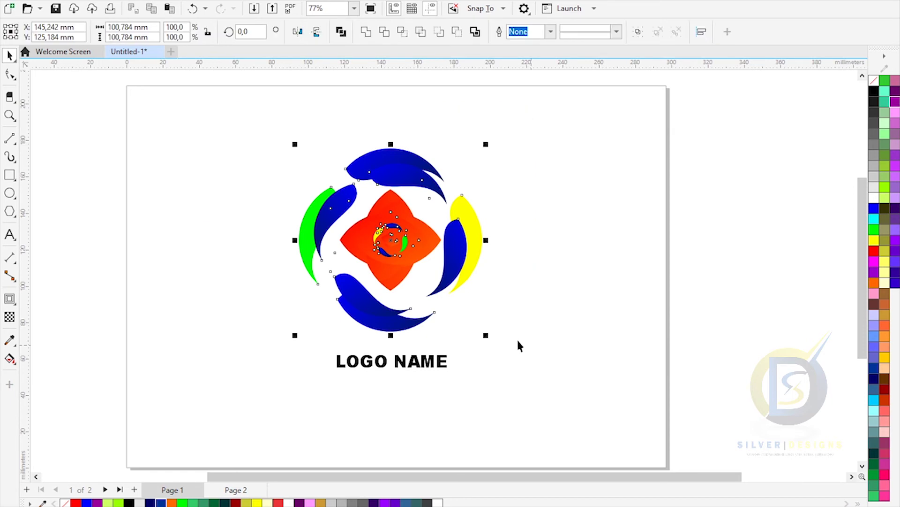
{"action": "left_click_drag", "start_coordinate": [454, 254], "coordinate": [833, 212]}
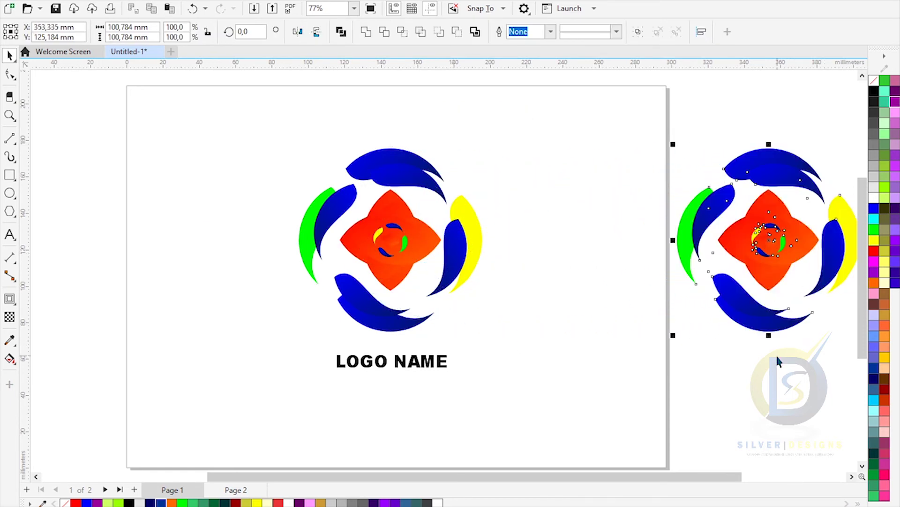
{"action": "left_click_drag", "start_coordinate": [412, 367], "coordinate": [790, 366]}
{"action": "scroll", "coordinate": [704, 321], "scroll_direction": "down", "scroll_amount": 1}
{"action": "left_click_drag", "start_coordinate": [641, 477], "coordinate": [664, 476]}
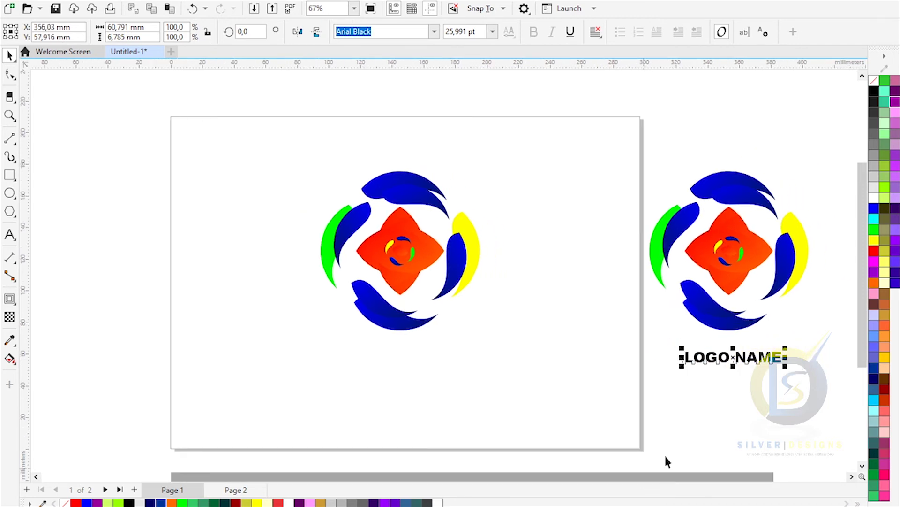
Scale down the copied emblem with its name and move both up beside the page's upper right corner.
{"action": "left_click_drag", "start_coordinate": [625, 123], "coordinate": [821, 402]}
{"action": "left_click_drag", "start_coordinate": [813, 366], "coordinate": [794, 343]}
{"action": "left_click_drag", "start_coordinate": [730, 266], "coordinate": [760, 184]}
{"action": "left_click", "coordinate": [676, 313]}
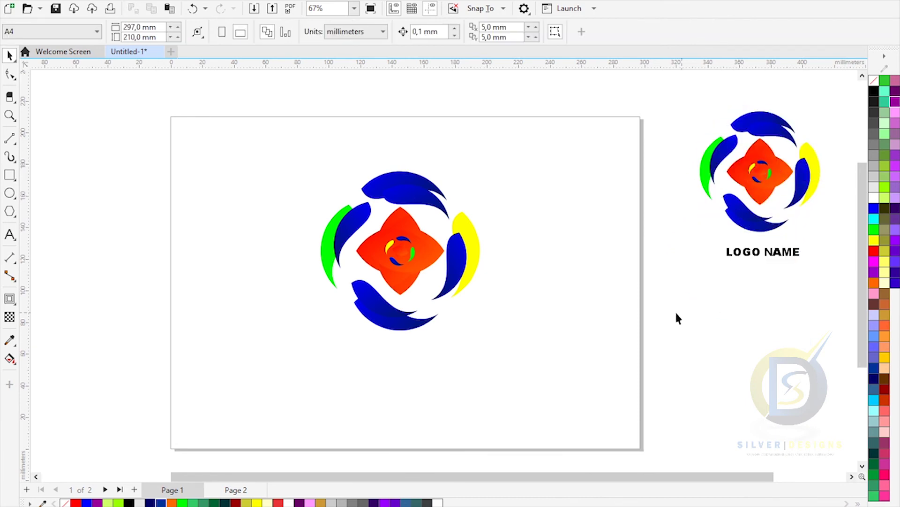
{"action": "left_click_drag", "start_coordinate": [510, 477], "coordinate": [519, 476]}
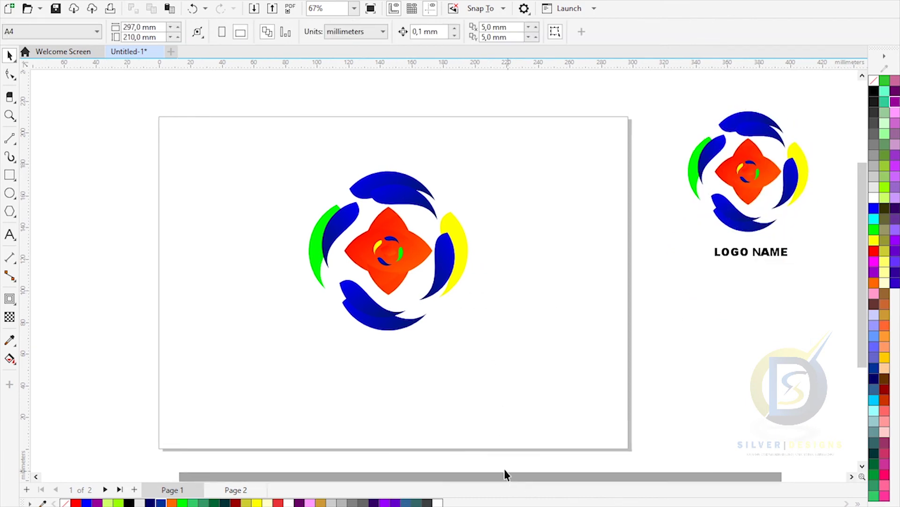
{"action": "left_click", "coordinate": [400, 199]}
{"action": "left_click", "coordinate": [9, 358]}
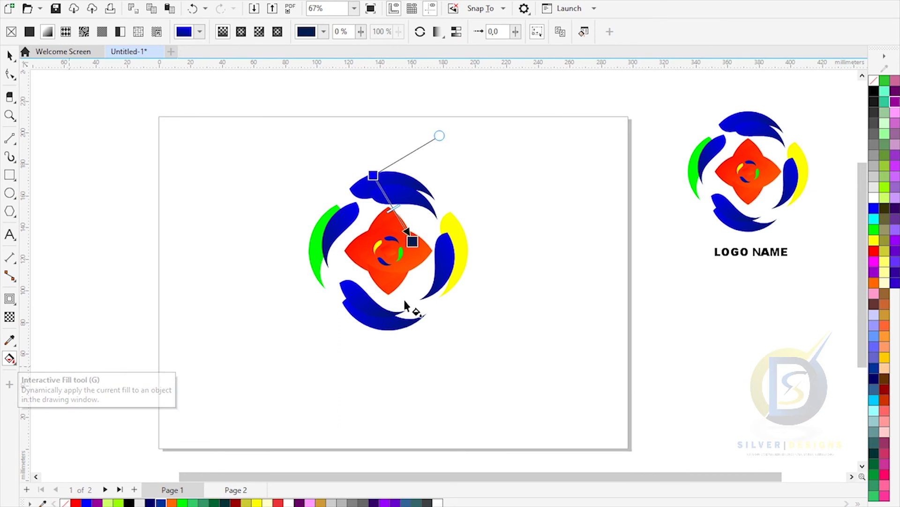
{"action": "left_click", "coordinate": [587, 227]}
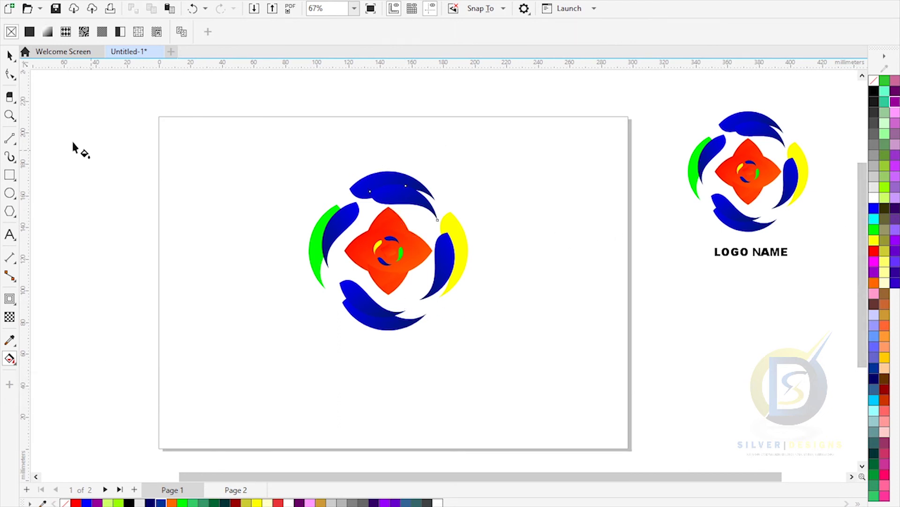
{"action": "key", "text": "space"}
{"action": "left_click", "coordinate": [422, 219]}
{"action": "left_click_drag", "start_coordinate": [422, 214], "coordinate": [468, 243]}
{"action": "key", "text": "ctrl+z"}
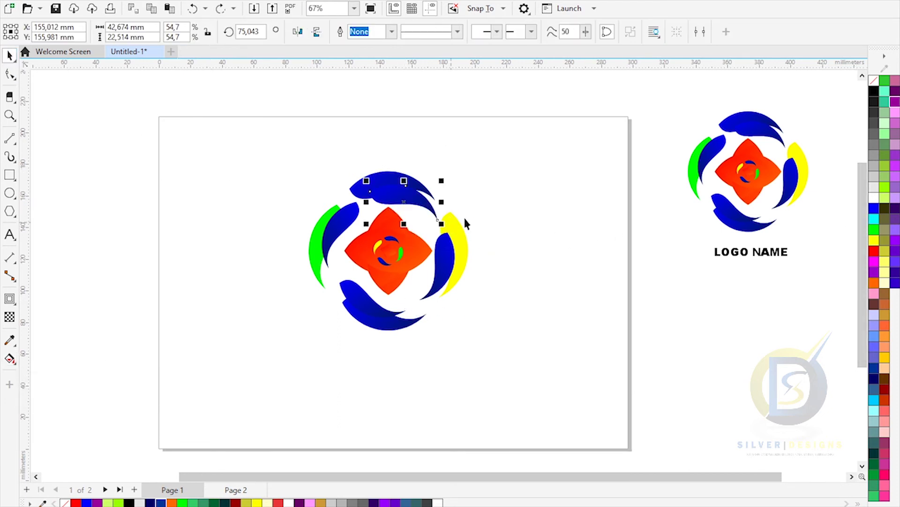
{"action": "left_click", "coordinate": [498, 204]}
Fill the page emblem's outer right crescent with purple and its outer left crescent with red.
{"action": "left_click", "coordinate": [463, 242]}
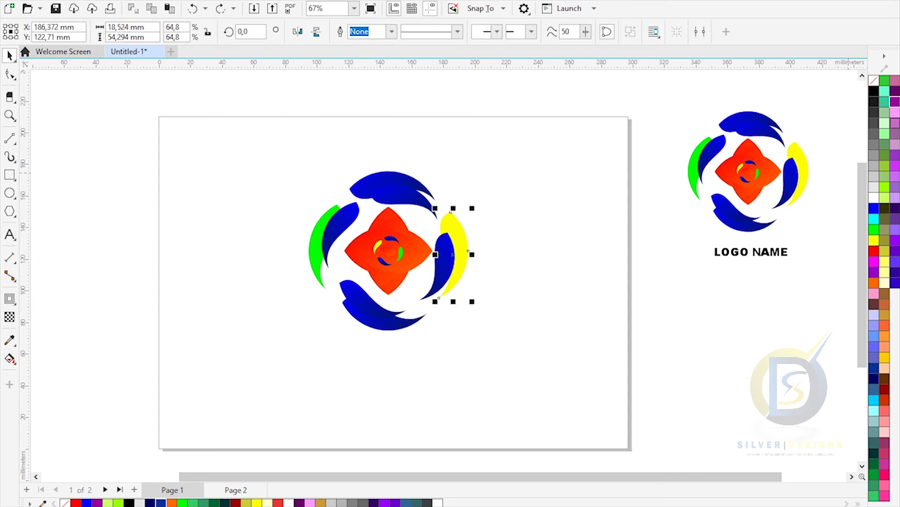
{"action": "left_click", "coordinate": [895, 123]}
{"action": "left_click", "coordinate": [595, 241]}
{"action": "left_click", "coordinate": [315, 262]}
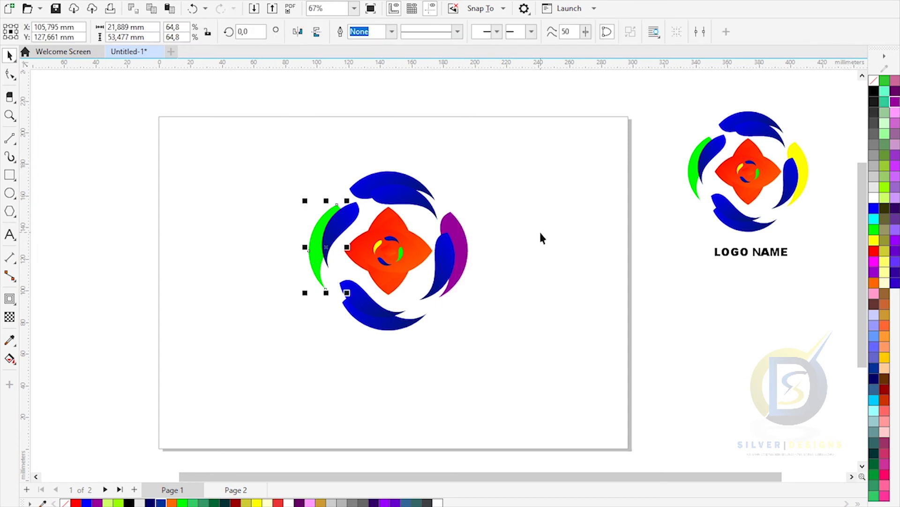
{"action": "left_click", "coordinate": [874, 252]}
{"action": "left_click", "coordinate": [599, 208]}
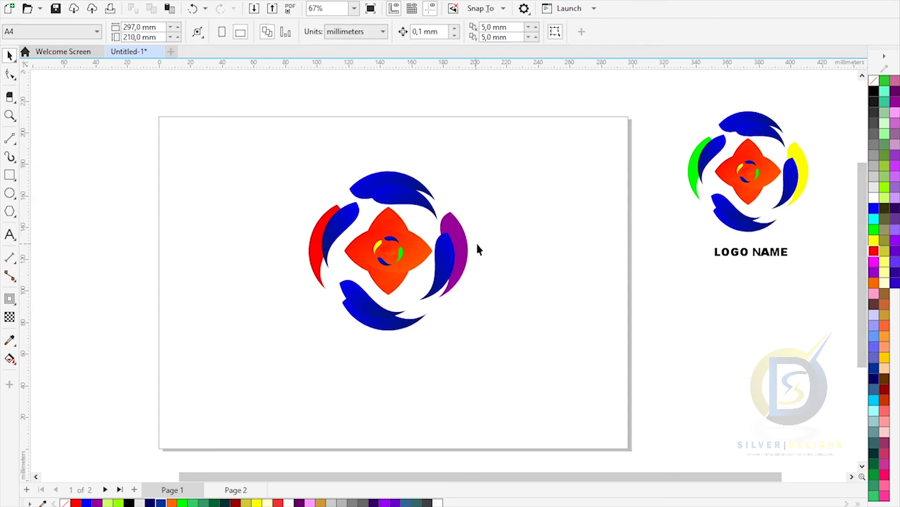
Fill the outer top and bottom crescents of the page emblem with red.
{"action": "left_click", "coordinate": [384, 197]}
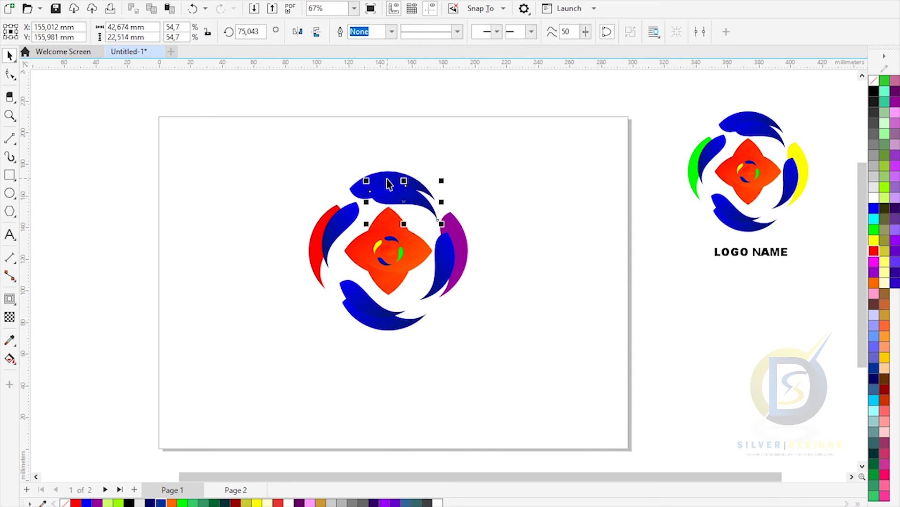
{"action": "left_click", "coordinate": [369, 307], "text": "shift"}
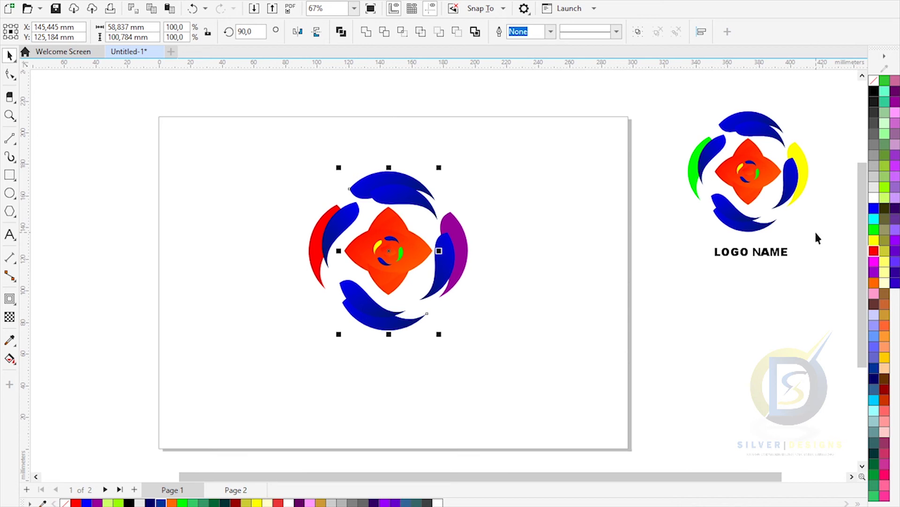
{"action": "left_click", "coordinate": [875, 251]}
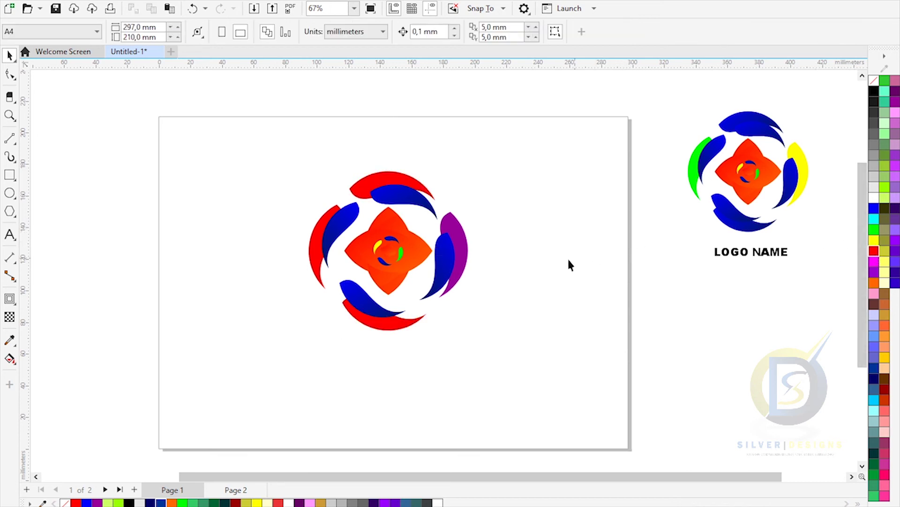
Try green, purple and blue fills on the four inner crescents of the page emblem, and fill them with yellow.
{"action": "left_click", "coordinate": [443, 258]}
{"action": "left_click", "coordinate": [364, 296], "text": "shift"}
{"action": "left_click", "coordinate": [397, 203], "text": "shift"}
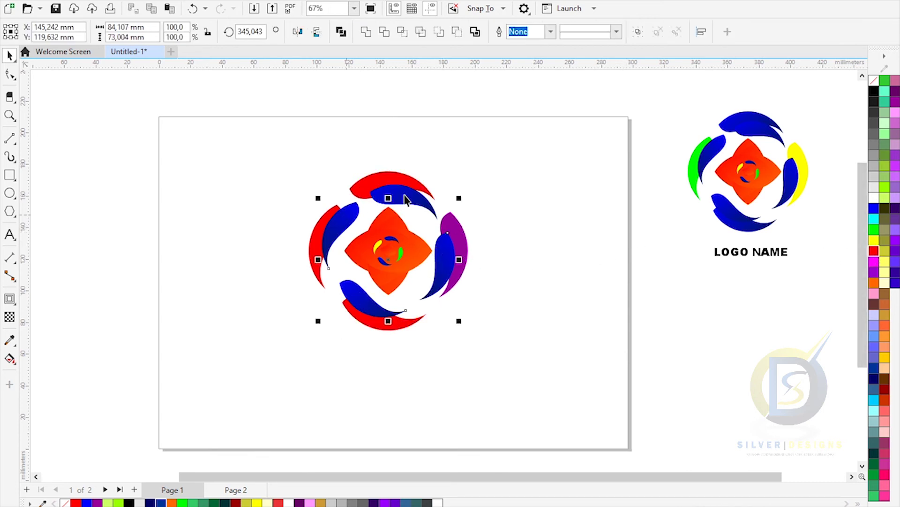
{"action": "left_click", "coordinate": [873, 229]}
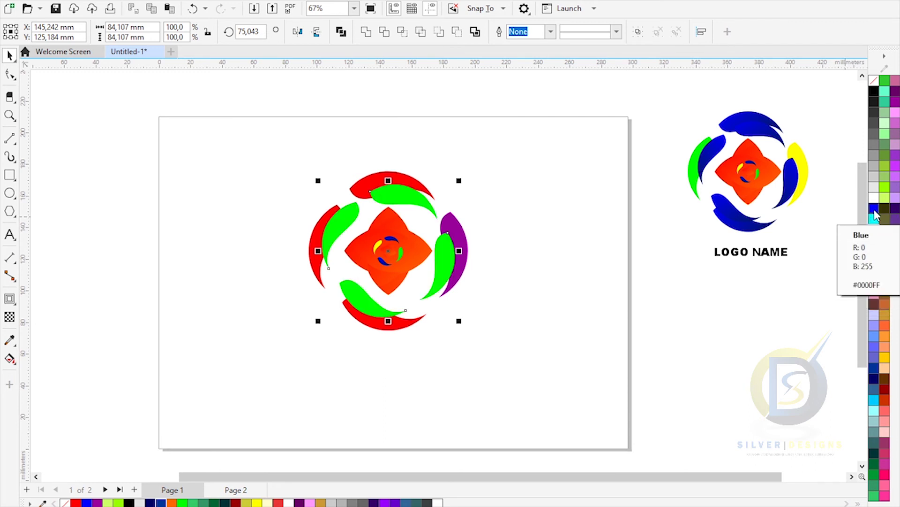
{"action": "left_click", "coordinate": [895, 101]}
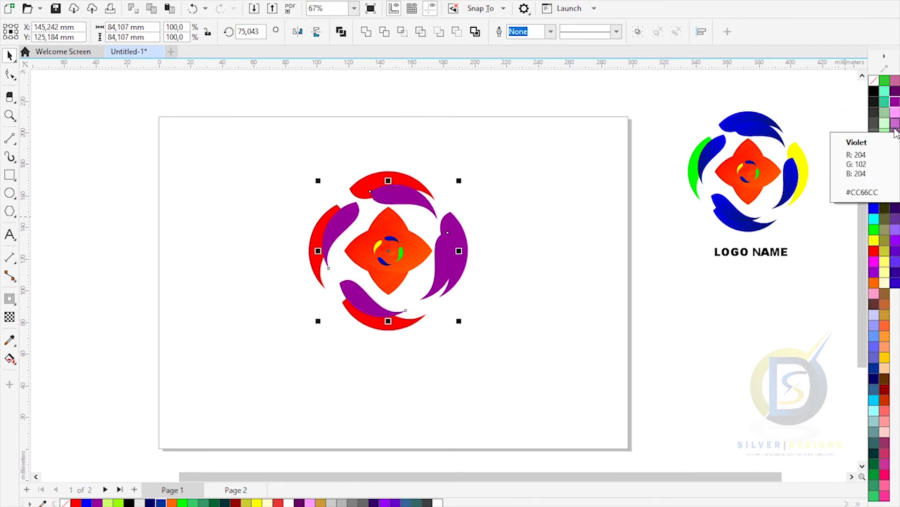
{"action": "left_click", "coordinate": [896, 209]}
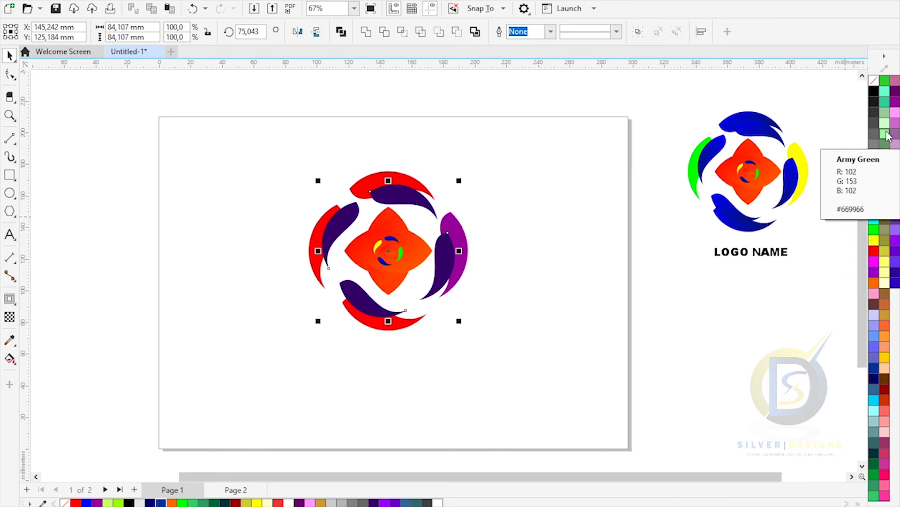
{"action": "left_click", "coordinate": [896, 94]}
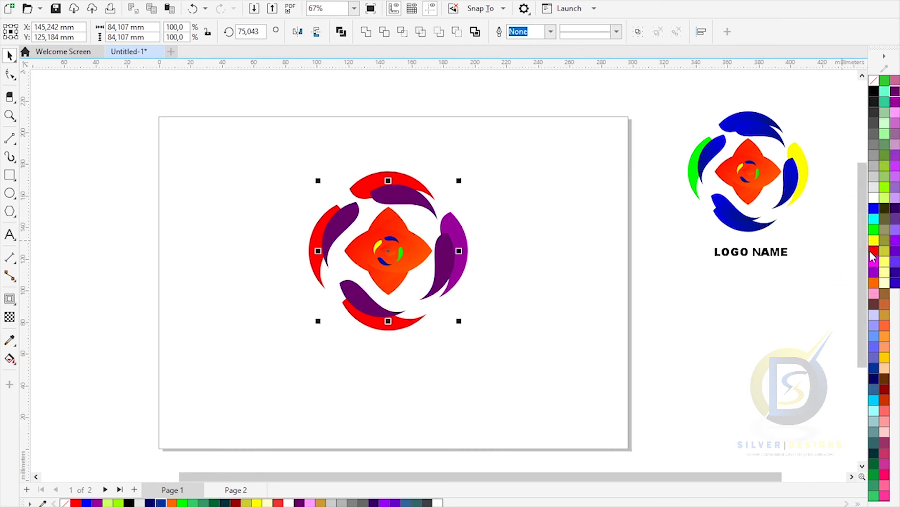
{"action": "left_click", "coordinate": [874, 209]}
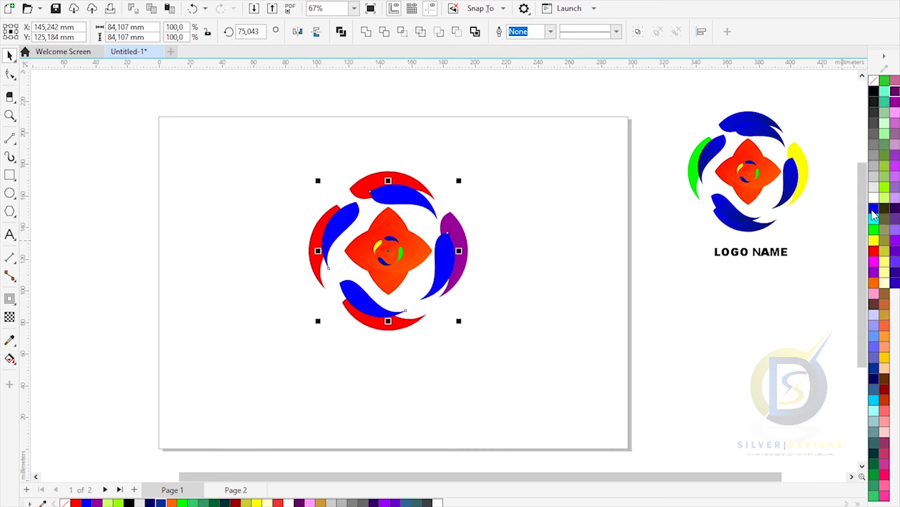
{"action": "left_click", "coordinate": [550, 309]}
{"action": "key", "text": "ctrl+z"}
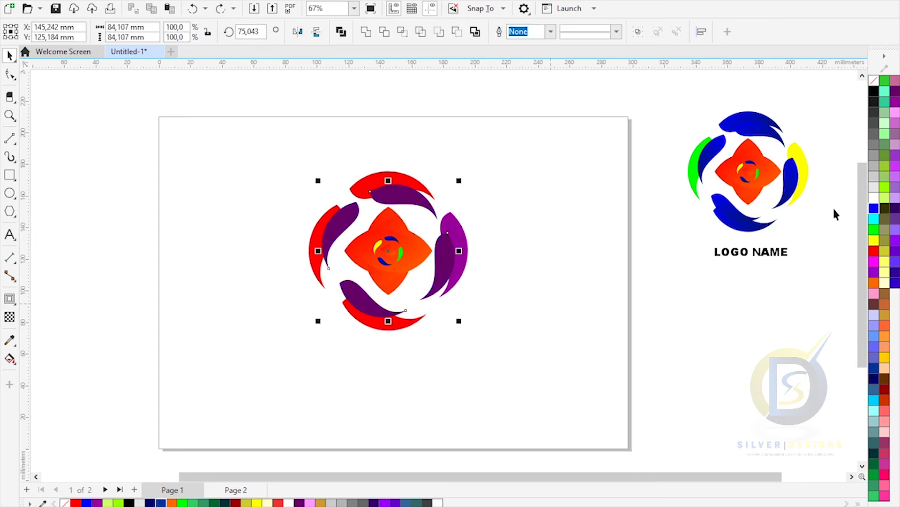
{"action": "left_click", "coordinate": [874, 241]}
{"action": "left_click", "coordinate": [548, 307]}
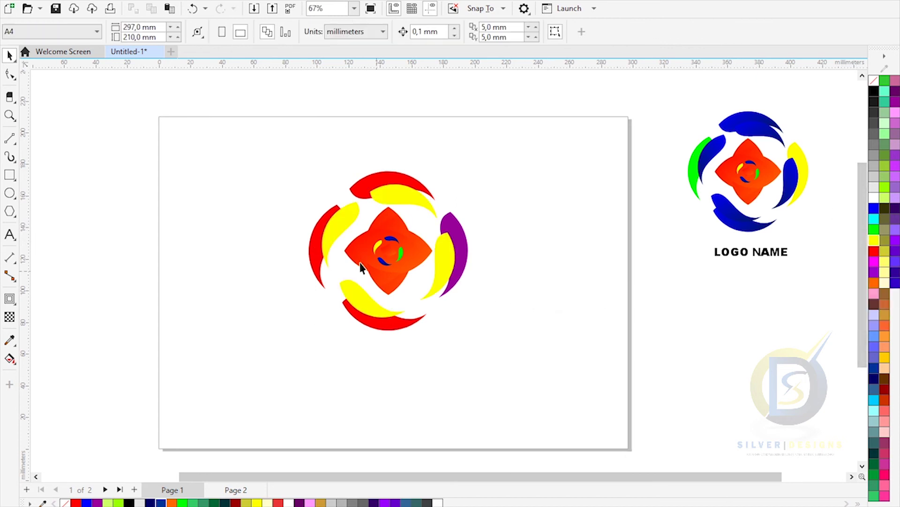
Replace the horizontal petal shape's gradient with the solid red fill copied from the outer bottom crescent.
{"action": "left_click", "coordinate": [393, 329]}
{"action": "left_click", "coordinate": [411, 254]}
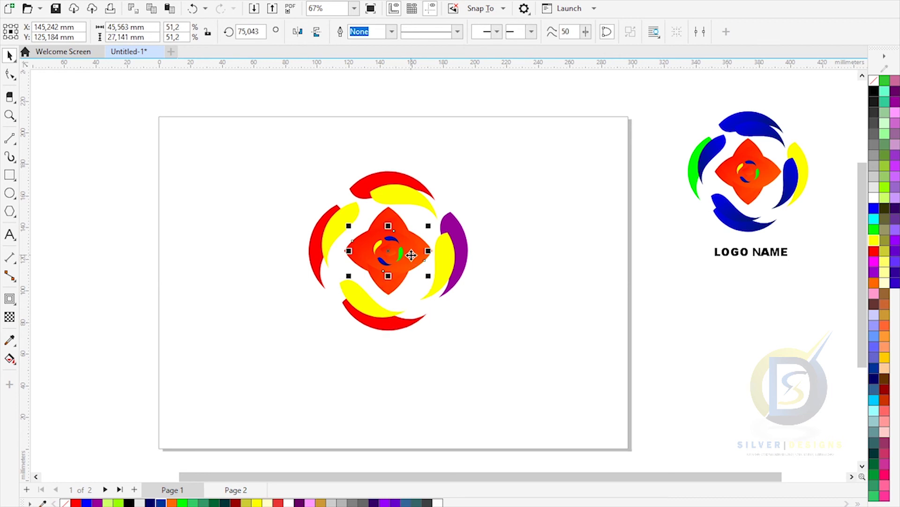
{"action": "left_click", "coordinate": [9, 358]}
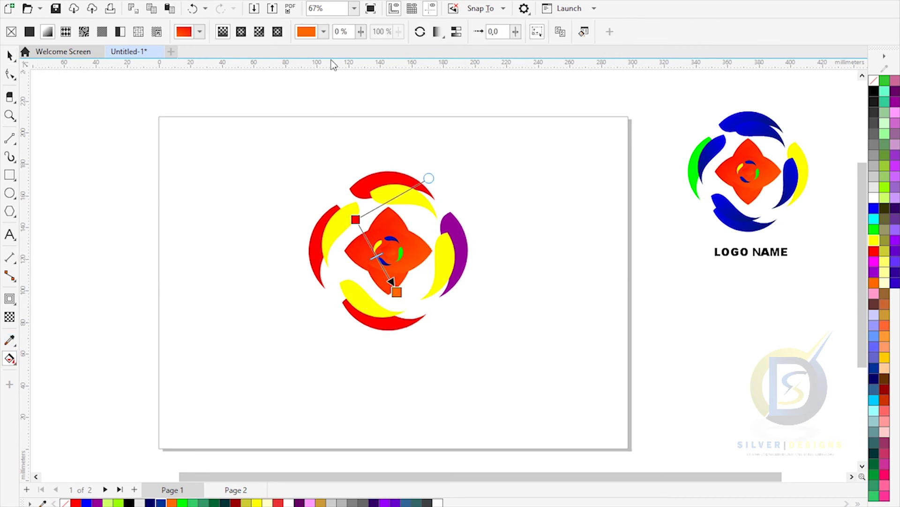
{"action": "left_click", "coordinate": [377, 326]}
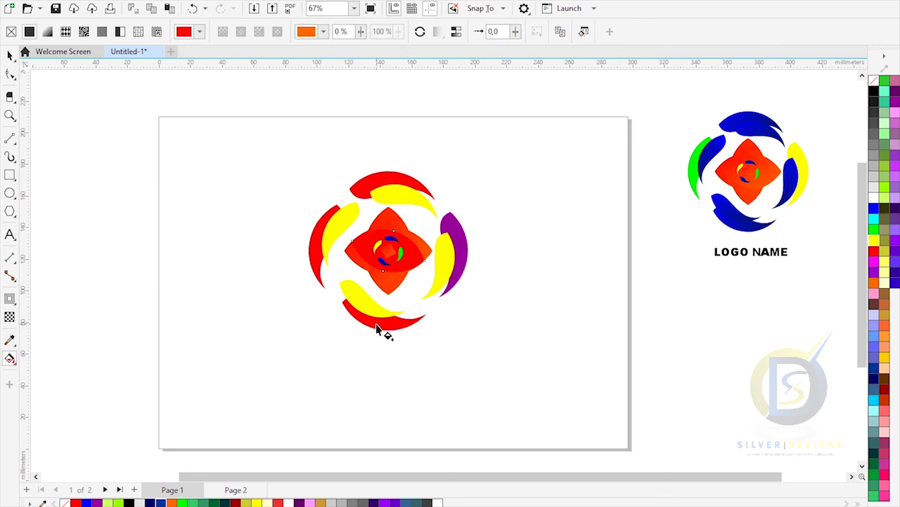
Copy the central petals' red-to-orange gradient fill onto the outer bottom and outer top crescents of the page emblem.
{"action": "left_click", "coordinate": [9, 56]}
{"action": "left_click", "coordinate": [368, 325]}
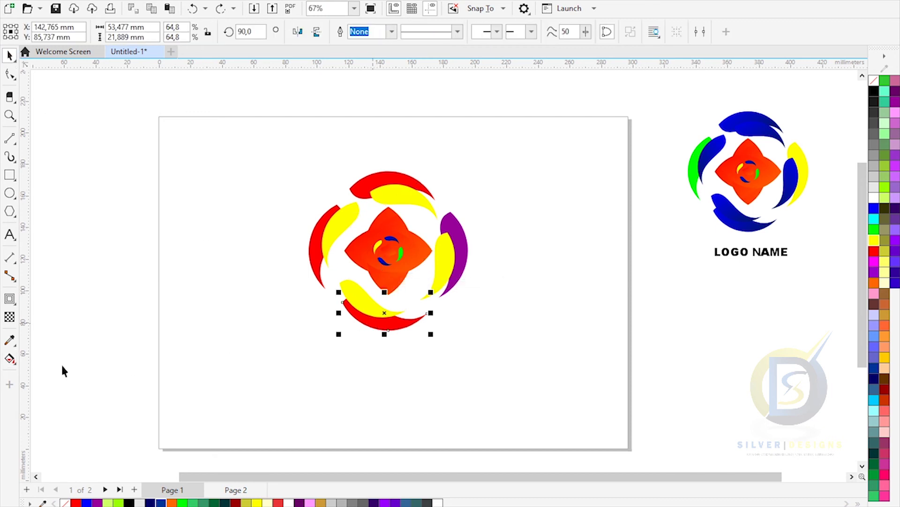
{"action": "left_click", "coordinate": [10, 358]}
{"action": "left_click", "coordinate": [421, 254]}
{"action": "left_click", "coordinate": [10, 55]}
{"action": "left_click", "coordinate": [388, 180]}
{"action": "left_click", "coordinate": [9, 358]}
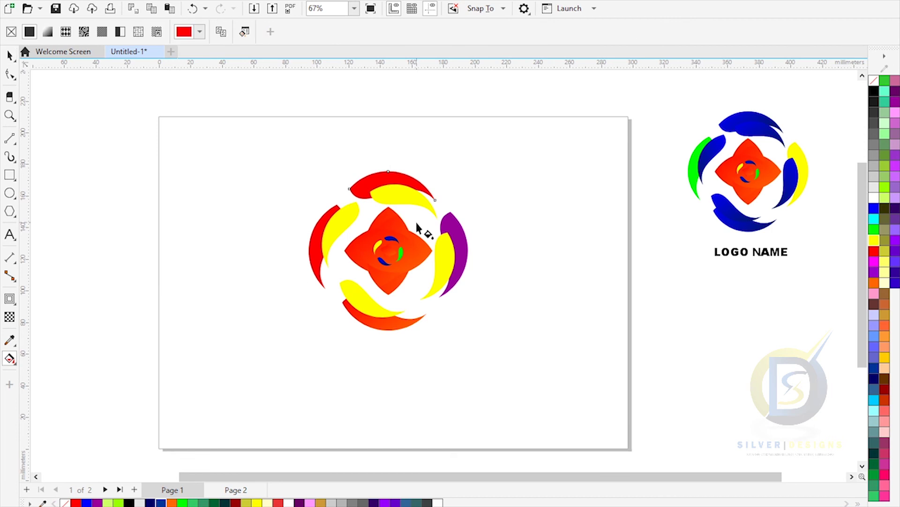
{"action": "left_click", "coordinate": [418, 254]}
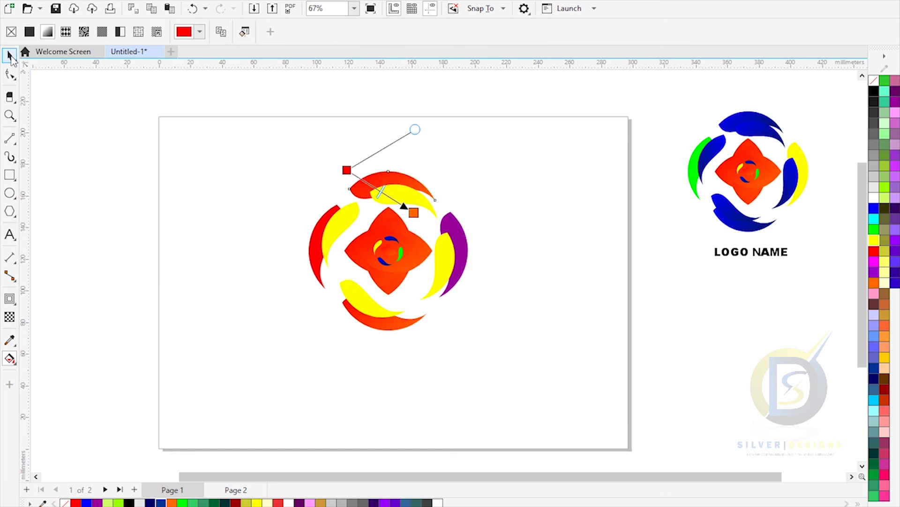
Copy the red-to-orange gradient fill from the outer top crescent onto the outer left crescent.
{"action": "left_click", "coordinate": [9, 56]}
{"action": "left_click", "coordinate": [311, 245]}
{"action": "left_click", "coordinate": [9, 358]}
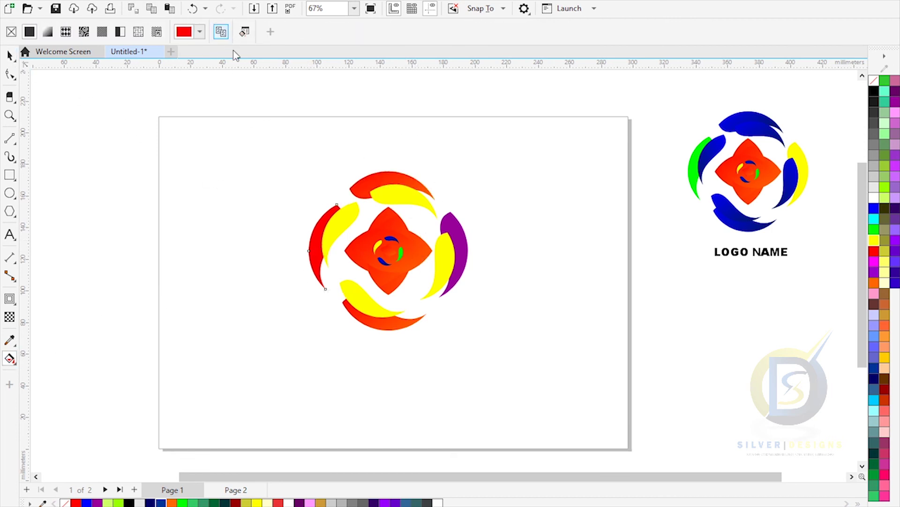
{"action": "left_click", "coordinate": [385, 178]}
{"action": "key", "text": "ctrl+z"}
{"action": "key", "text": "ctrl+shift+z"}
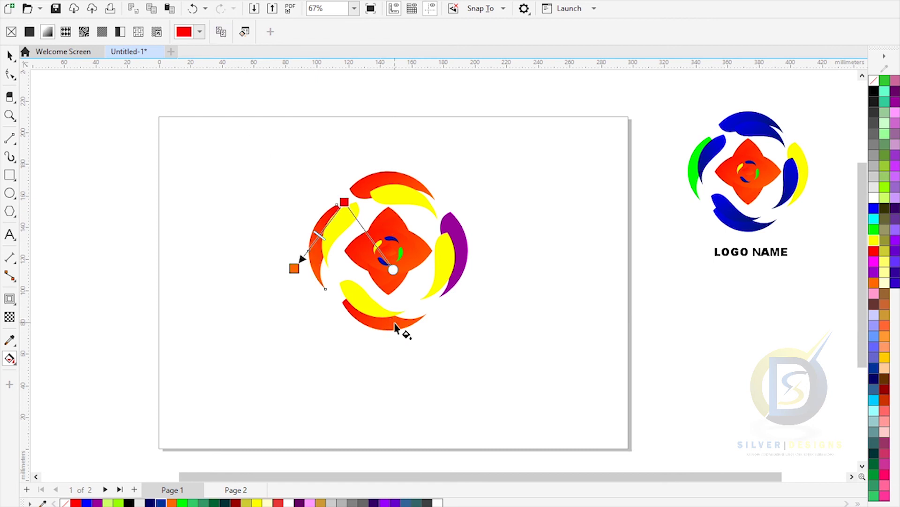
Fill the inner left crescent of the page emblem with purple.
{"action": "left_click", "coordinate": [9, 56]}
{"action": "left_click", "coordinate": [296, 225]}
{"action": "left_click", "coordinate": [326, 240]}
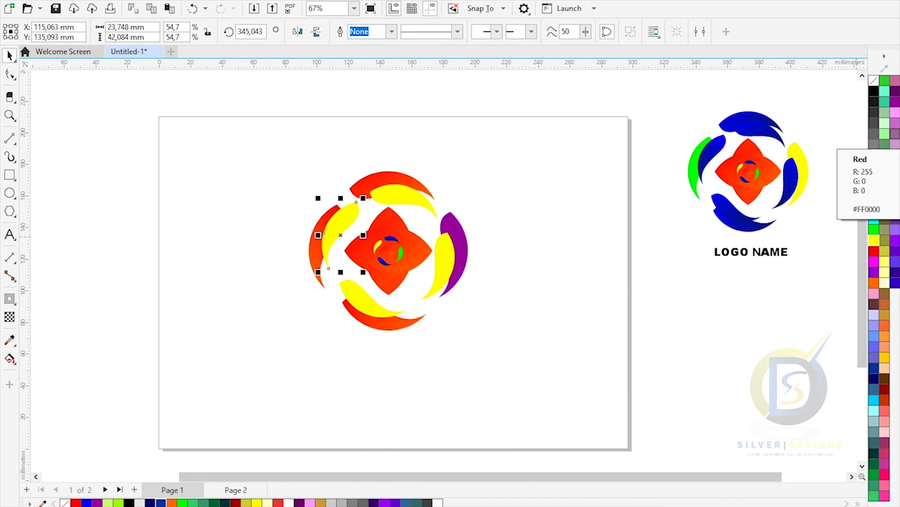
{"action": "left_click", "coordinate": [896, 104]}
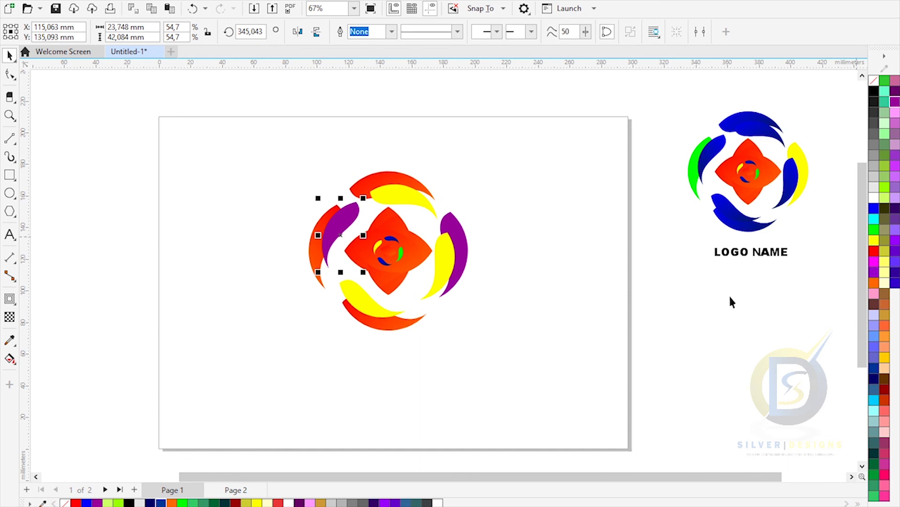
{"action": "left_click", "coordinate": [488, 287]}
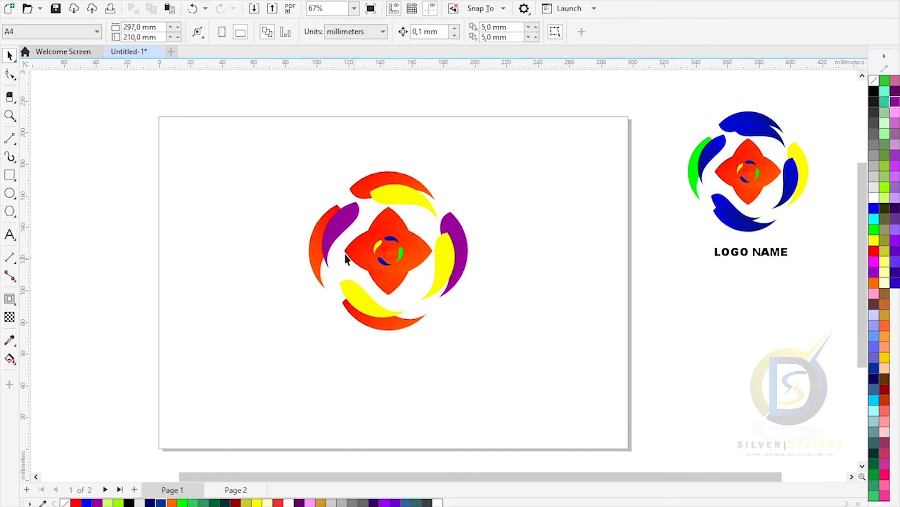
Scale the page emblem down slightly and place a copy of the LOGO NAME caption centred below it.
{"action": "mouse_move", "coordinate": [268, 149]}
{"action": "left_mouse_down"}
{"action": "mouse_move", "coordinate": [515, 354]}
{"action": "mouse_move", "coordinate": [463, 329]}
{"action": "mouse_move", "coordinate": [471, 337]}
{"action": "mouse_move", "coordinate": [276, 164]}
{"action": "left_mouse_up"}
{"action": "left_click", "coordinate": [508, 347]}
{"action": "mouse_move", "coordinate": [767, 252]}
{"action": "left_mouse_down"}
{"action": "mouse_move", "coordinate": [390, 329]}
{"action": "mouse_move", "coordinate": [492, 343]}
{"action": "mouse_move", "coordinate": [456, 388]}
{"action": "mouse_move", "coordinate": [408, 357]}
{"action": "left_mouse_up"}
{"action": "right_click", "coordinate": [492, 344]}
{"action": "left_click", "coordinate": [515, 334]}
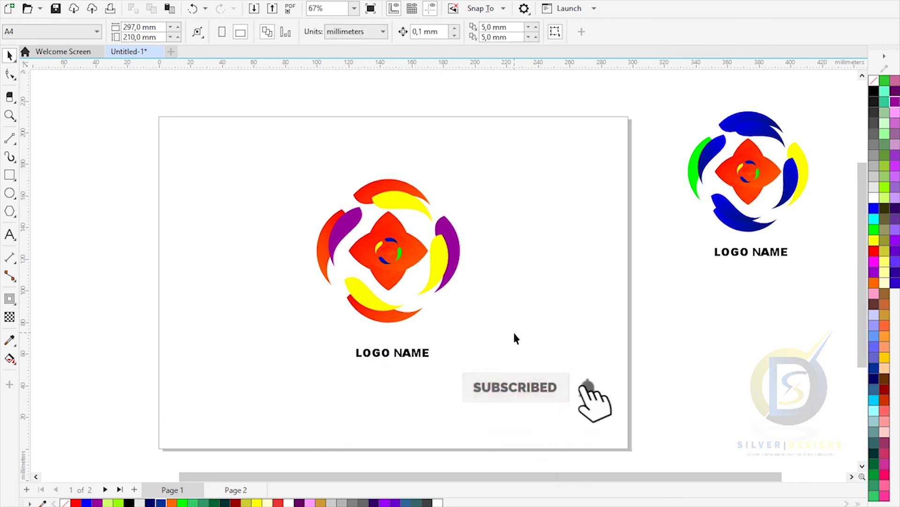
Move the recoloured emblem together with its caption to the left half of the page.
{"action": "key", "text": "z"}
{"action": "left_click_drag", "start_coordinate": [112, 96], "coordinate": [648, 454]}
{"action": "left_click_drag", "start_coordinate": [519, 478], "coordinate": [555, 479]}
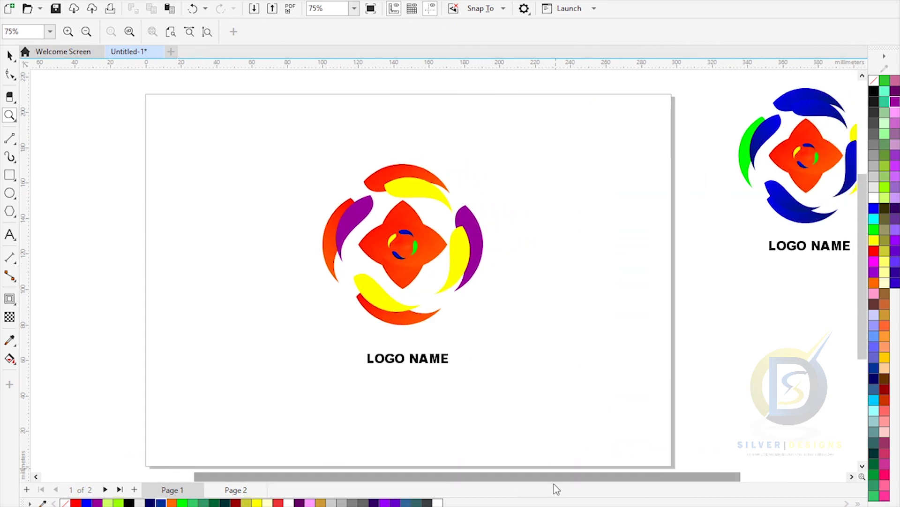
{"action": "left_click", "coordinate": [10, 55]}
{"action": "scroll", "coordinate": [378, 317], "scroll_direction": "down", "scroll_amount": 1}
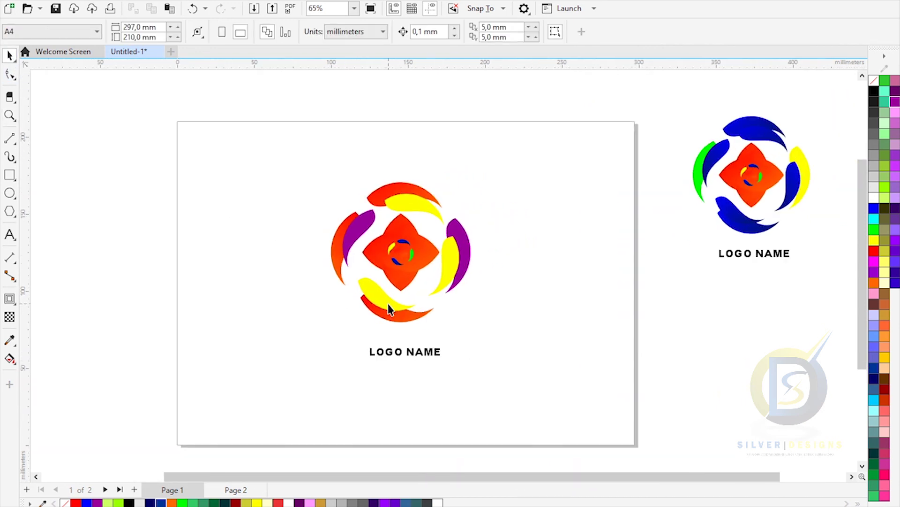
{"action": "left_click_drag", "start_coordinate": [530, 410], "coordinate": [531, 410]}
{"action": "left_click_drag", "start_coordinate": [444, 257], "coordinate": [328, 224]}
Move the blue logo with its caption onto the right half of the page and enlarge it slightly.
{"action": "left_click_drag", "start_coordinate": [656, 94], "coordinate": [816, 274]}
{"action": "left_click_drag", "start_coordinate": [773, 178], "coordinate": [513, 233]}
{"action": "left_click_drag", "start_coordinate": [555, 317], "coordinate": [562, 325]}
{"action": "left_click_drag", "start_coordinate": [500, 239], "coordinate": [504, 236]}
Shift the LOGO NAME caption under the recoloured emblem slightly left to align it with the emblem.
{"action": "left_click", "coordinate": [348, 331]}
{"action": "left_click", "coordinate": [312, 321]}
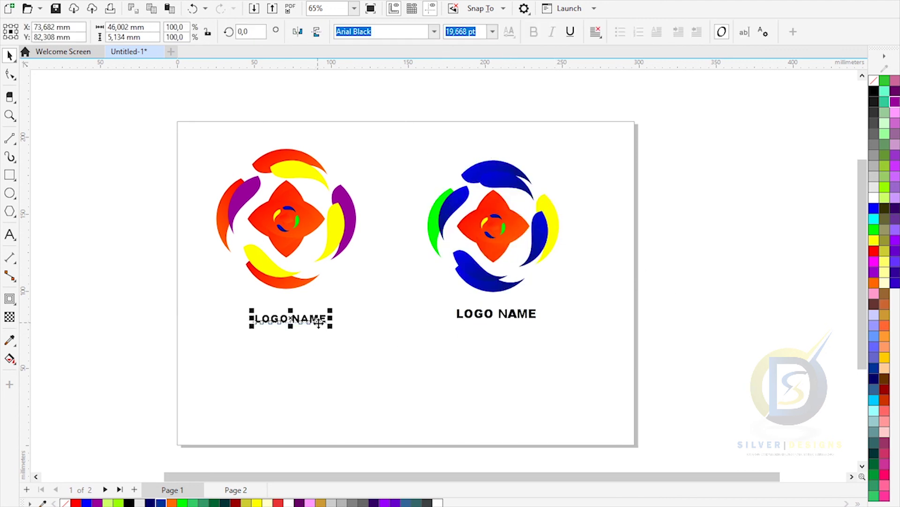
{"action": "left_click_drag", "start_coordinate": [316, 321], "coordinate": [310, 321]}
{"action": "left_click", "coordinate": [406, 347]}
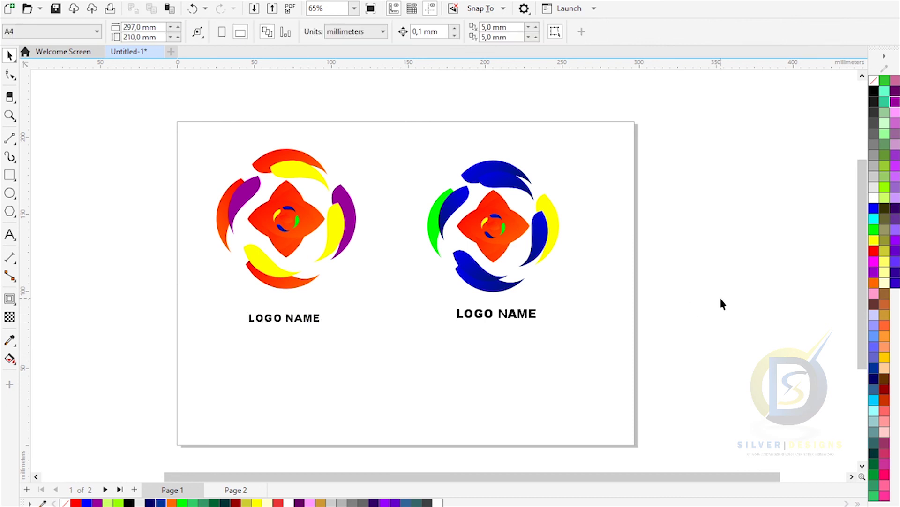